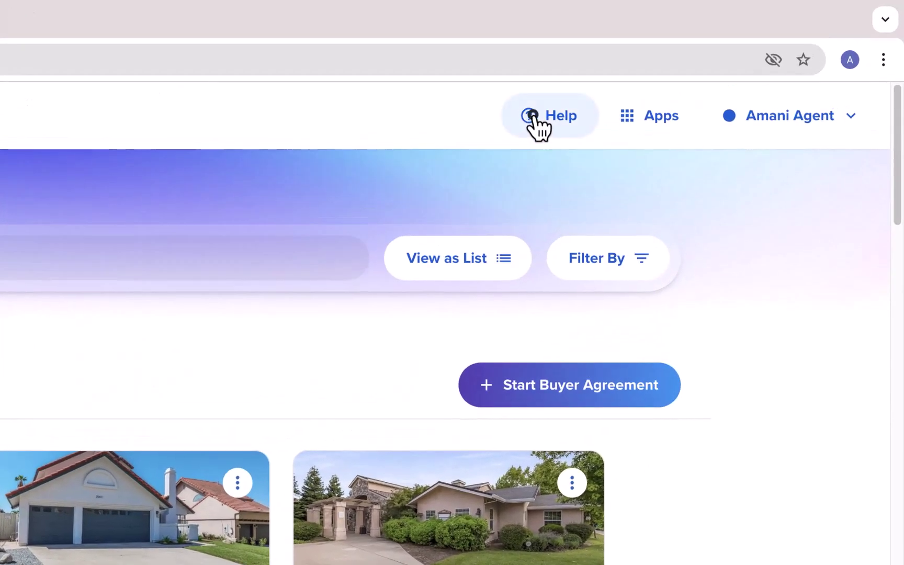
Open the Help Documentation and go to the SkySlope Forms Training article under Getting Started
{"action": "left_click", "coordinate": [533, 116]}
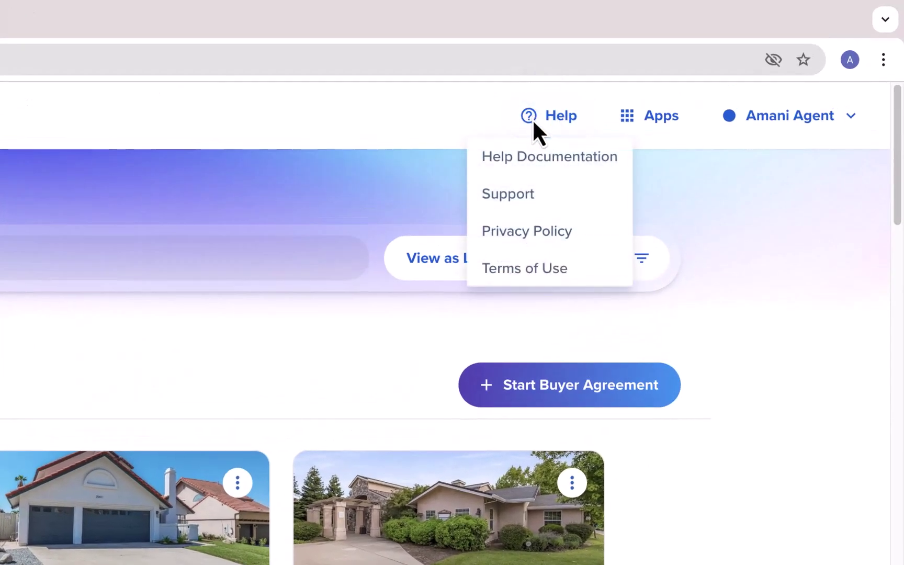
{"action": "left_click", "coordinate": [526, 162]}
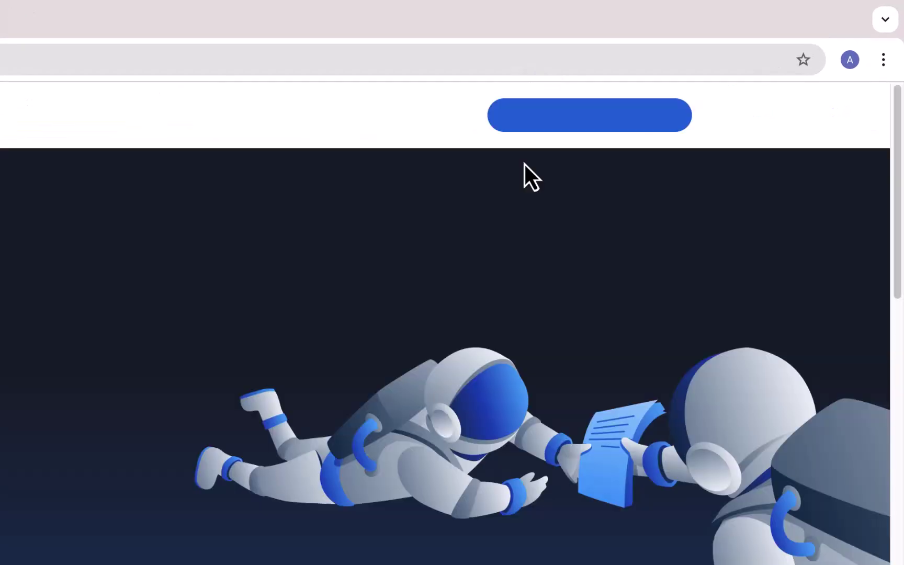
{"action": "scroll", "coordinate": [900, 94], "scroll_direction": "down", "scroll_amount": 10}
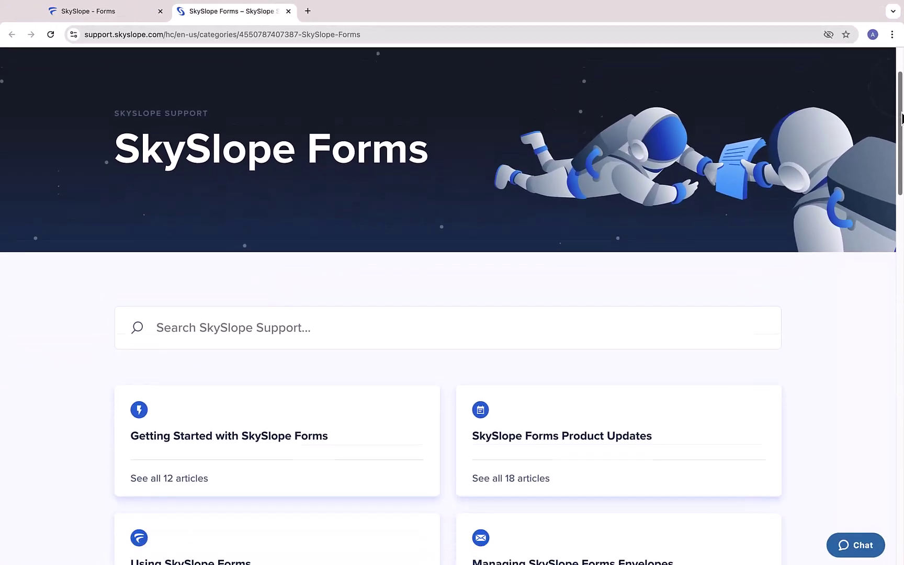
{"action": "scroll", "coordinate": [636, 178], "scroll_direction": "down", "scroll_amount": 2}
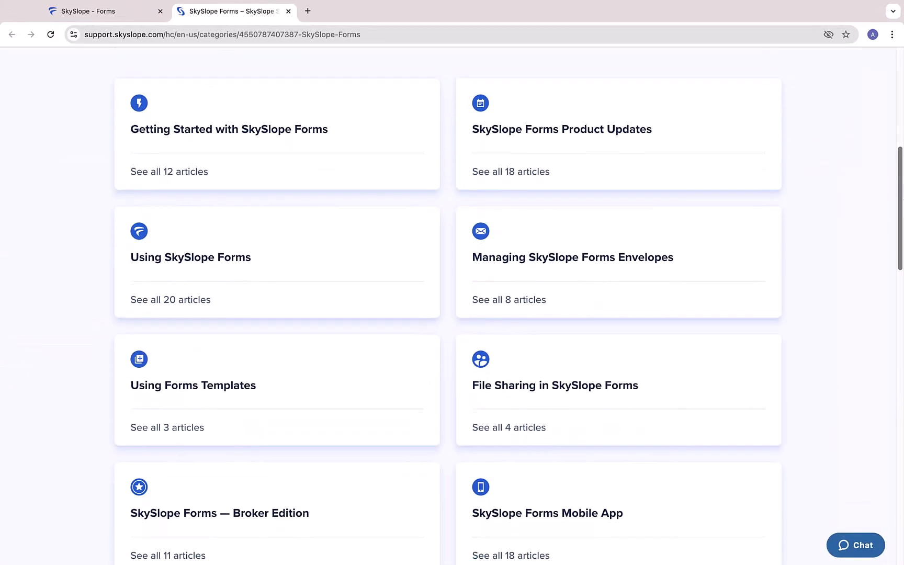
{"action": "left_click", "coordinate": [267, 125]}
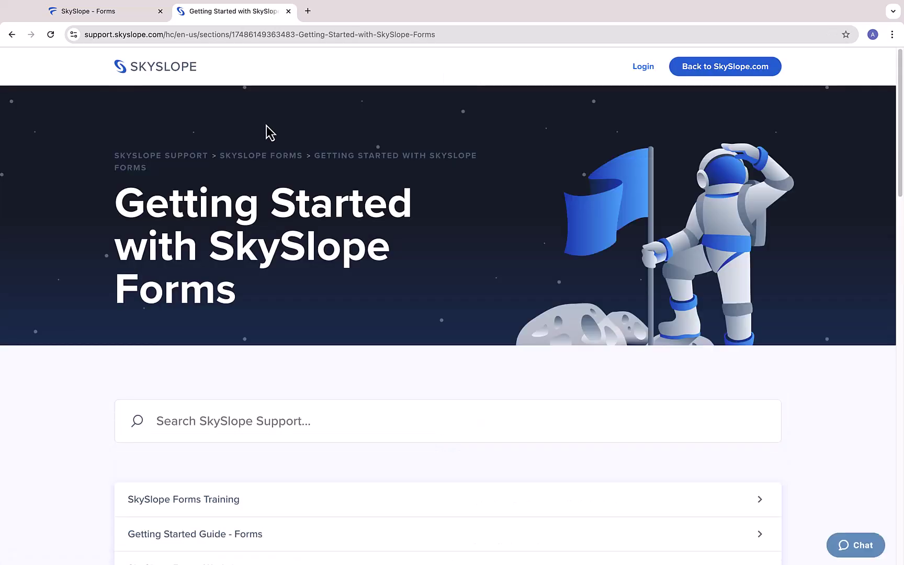
{"action": "scroll", "coordinate": [266, 133], "scroll_direction": "down", "scroll_amount": 5}
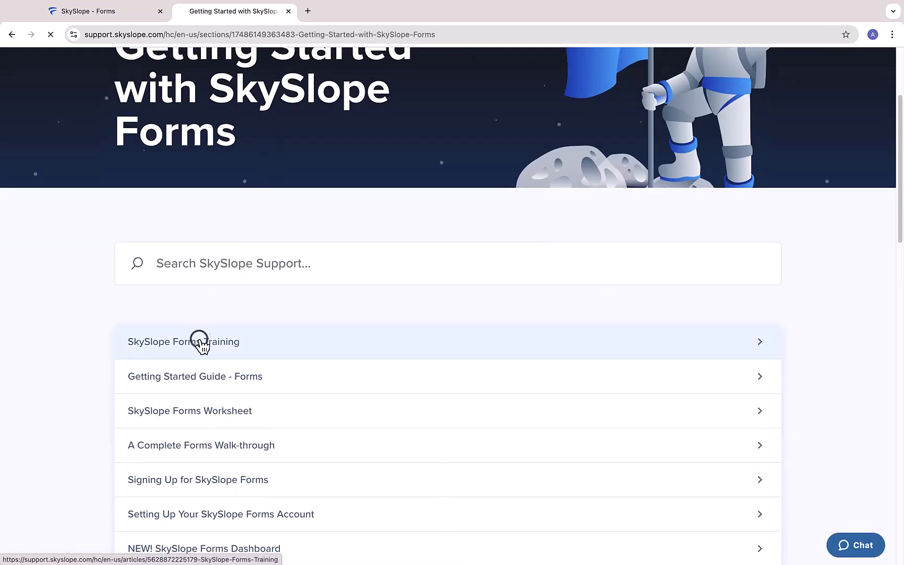
{"action": "left_click", "coordinate": [201, 342]}
{"action": "scroll", "coordinate": [666, 232], "scroll_direction": "down", "scroll_amount": 6}
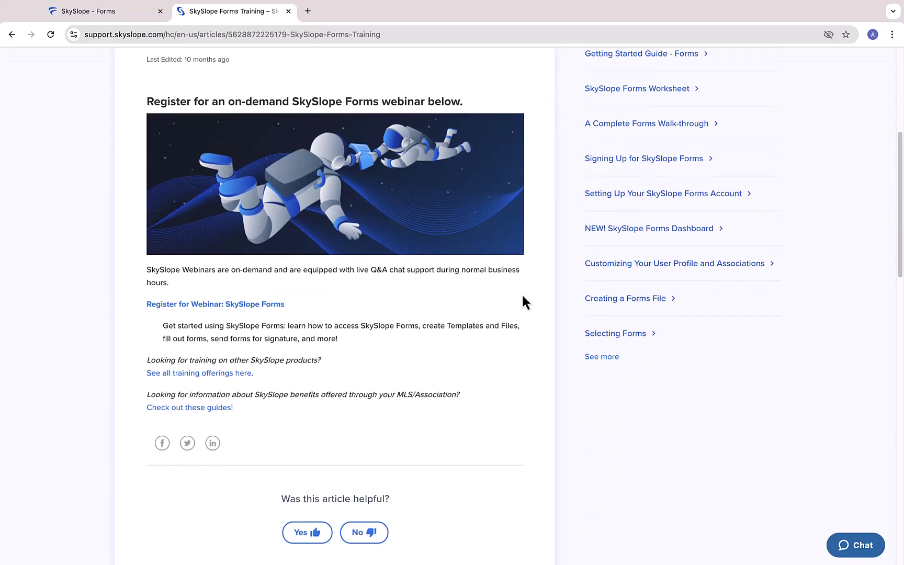
Start a support chat and draft the message 'I need help'
{"action": "left_click", "coordinate": [848, 545]}
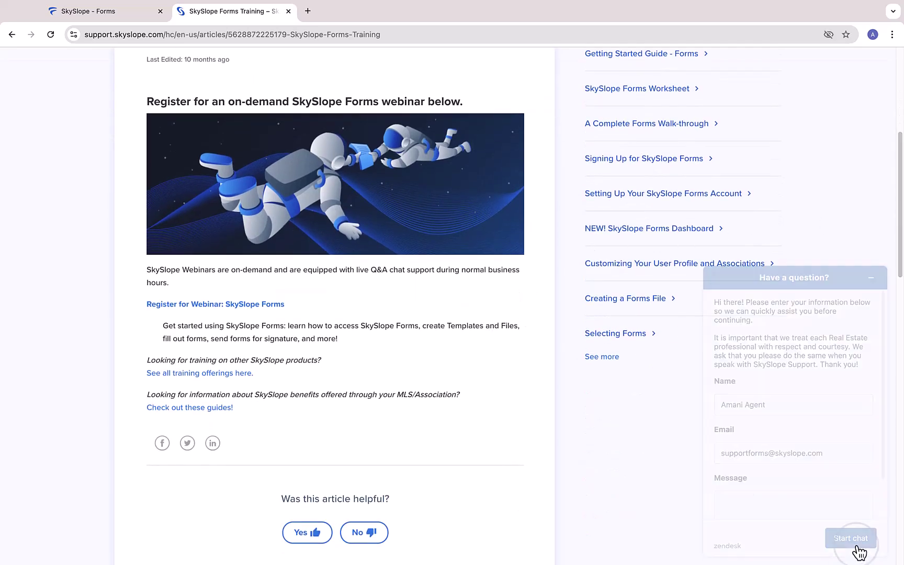
{"action": "scroll", "coordinate": [779, 471], "scroll_direction": "down", "scroll_amount": 1}
{"action": "left_click", "coordinate": [779, 471]}
{"action": "type", "text": "I need help"}
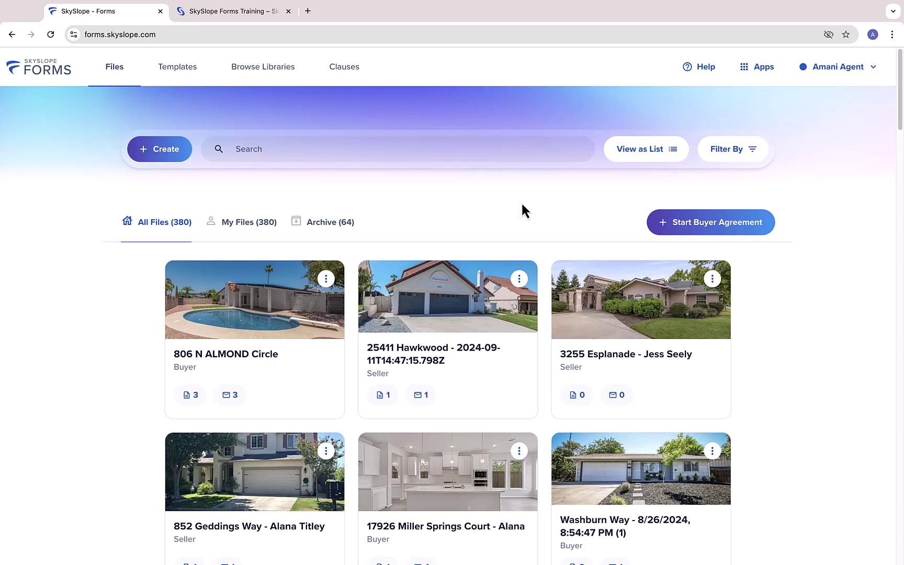
Open User Profile and review the My Team, Libraries and Preferences tabs, confirming DigiSign is the e-signature preference
{"action": "left_click", "coordinate": [825, 65]}
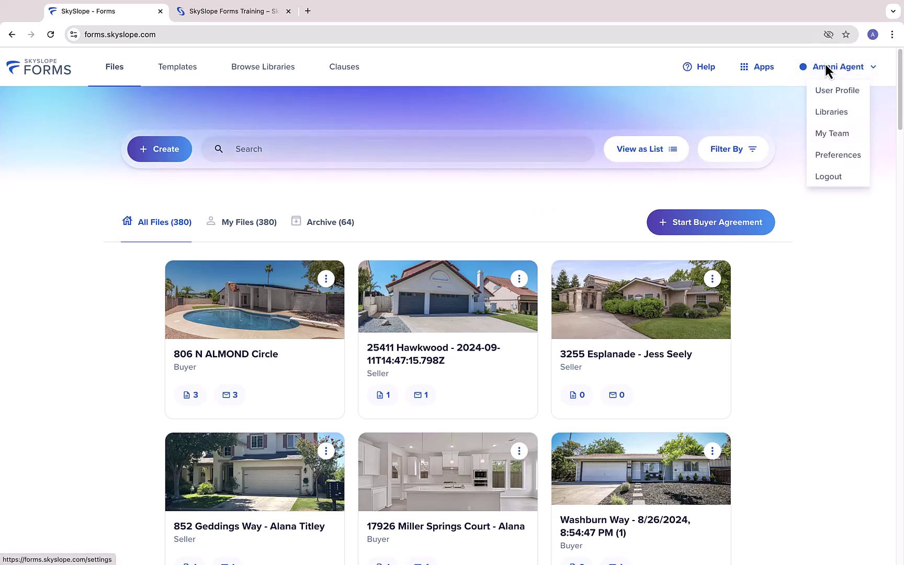
{"action": "left_click", "coordinate": [836, 95]}
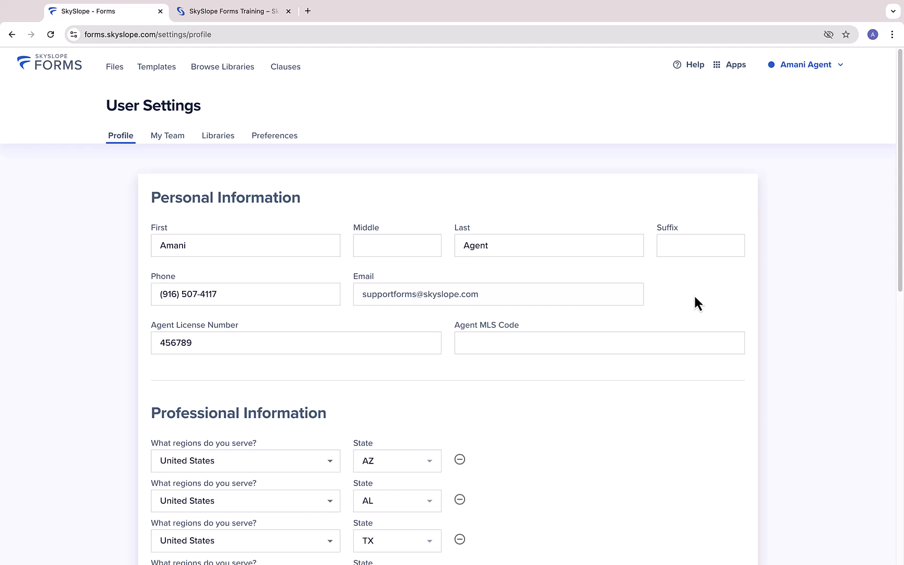
{"action": "scroll", "coordinate": [693, 294], "scroll_direction": "down", "scroll_amount": 15}
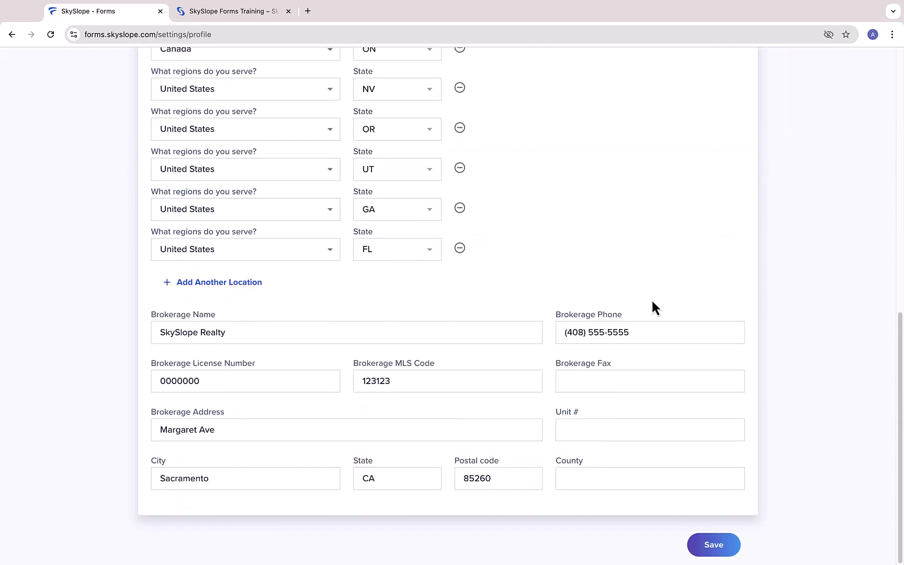
{"action": "scroll", "coordinate": [651, 299], "scroll_direction": "up", "scroll_amount": 15}
{"action": "left_click", "coordinate": [168, 136]}
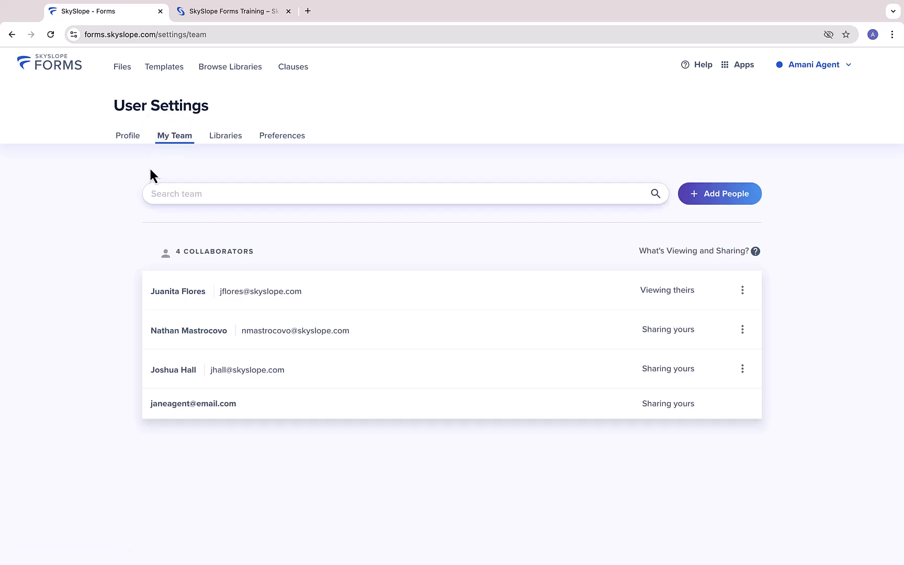
{"action": "left_click", "coordinate": [226, 137]}
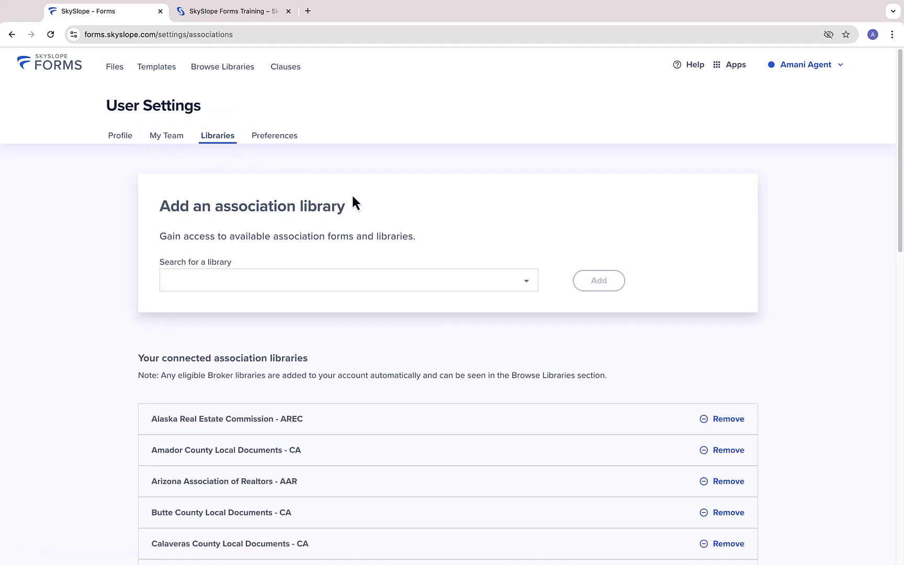
{"action": "left_click", "coordinate": [276, 137]}
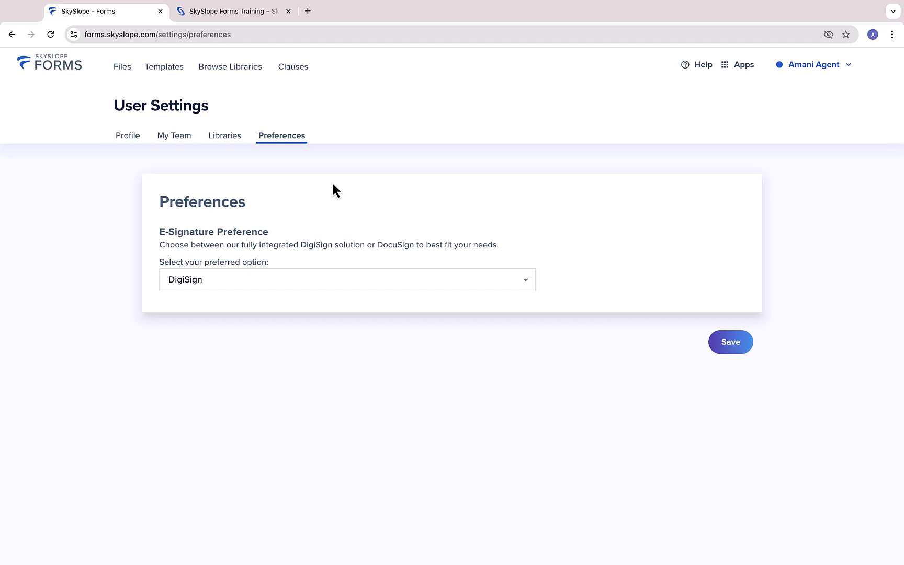
Look through the personal templates list
{"action": "left_click", "coordinate": [126, 72]}
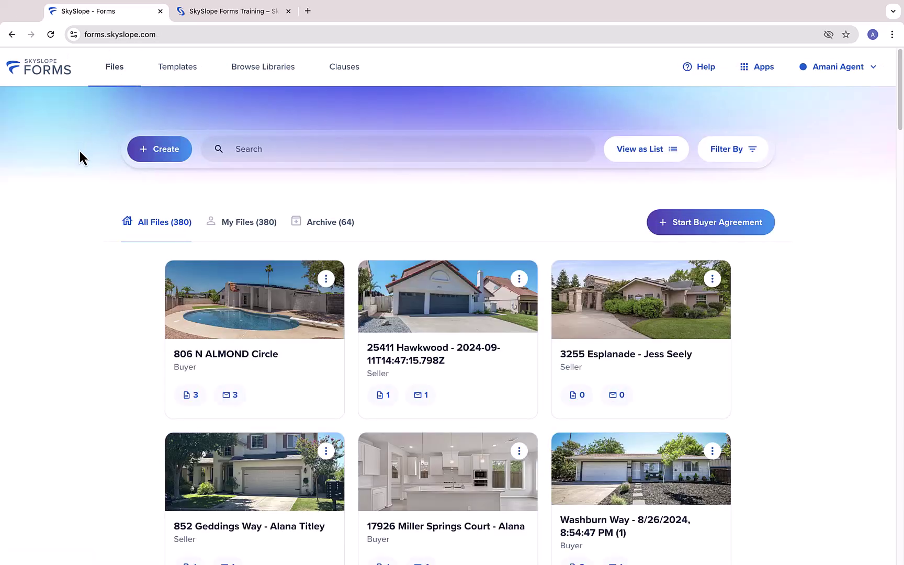
{"action": "left_click", "coordinate": [177, 69]}
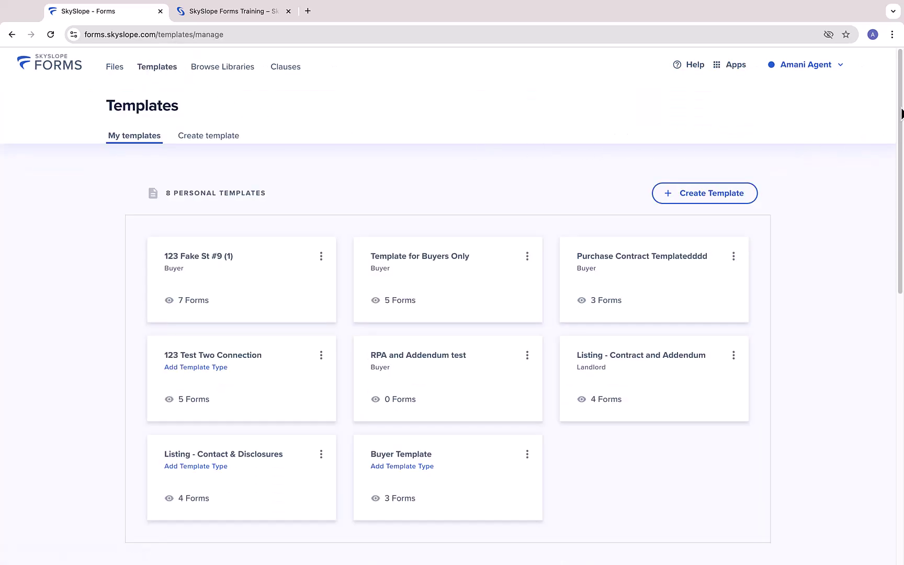
{"action": "left_click_drag", "start_coordinate": [901, 111], "coordinate": [896, 81]}
{"action": "scroll", "coordinate": [902, 151], "scroll_direction": "down", "scroll_amount": 8}
{"action": "scroll", "coordinate": [898, 156], "scroll_direction": "up", "scroll_amount": 6}
Filter the form libraries to Florida Realtors - FAR, preview the 1031 Addendum form, then view saved clauses
{"action": "left_click", "coordinate": [231, 70]}
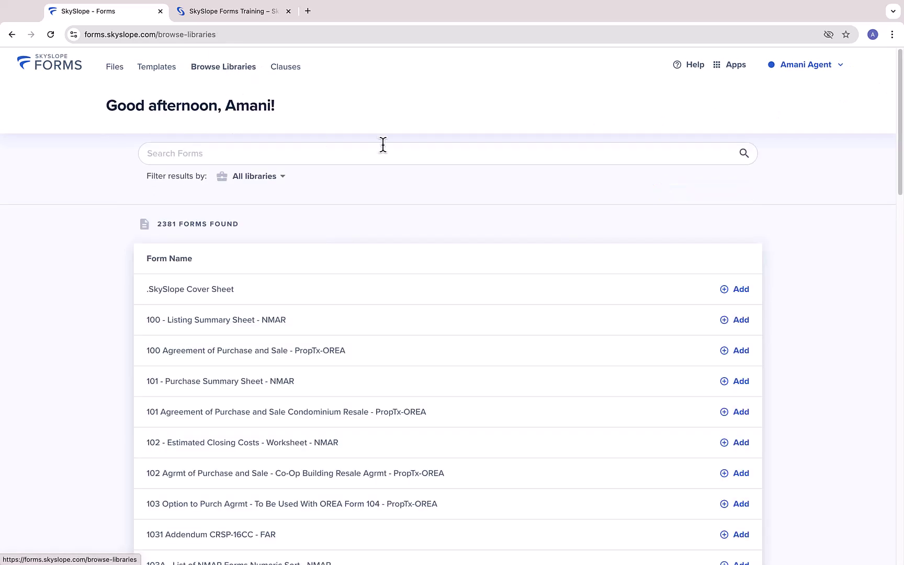
{"action": "left_click", "coordinate": [275, 176]}
{"action": "left_click", "coordinate": [262, 240]}
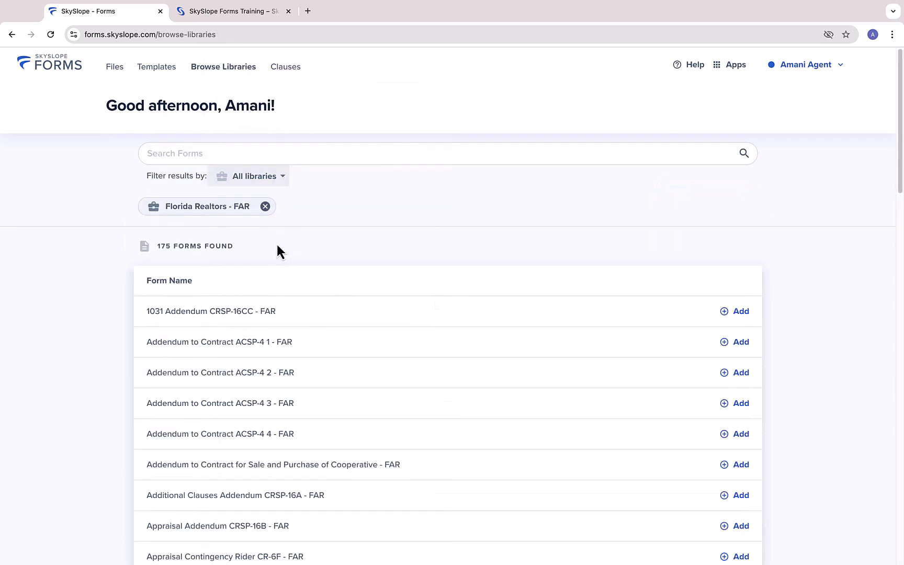
{"action": "left_click", "coordinate": [232, 322]}
{"action": "left_click", "coordinate": [73, 335]}
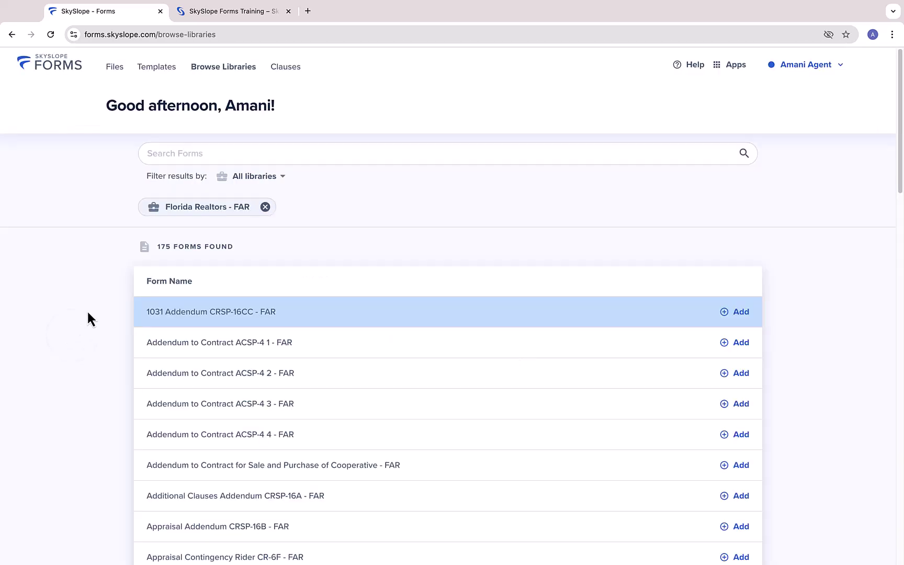
{"action": "left_click", "coordinate": [283, 68]}
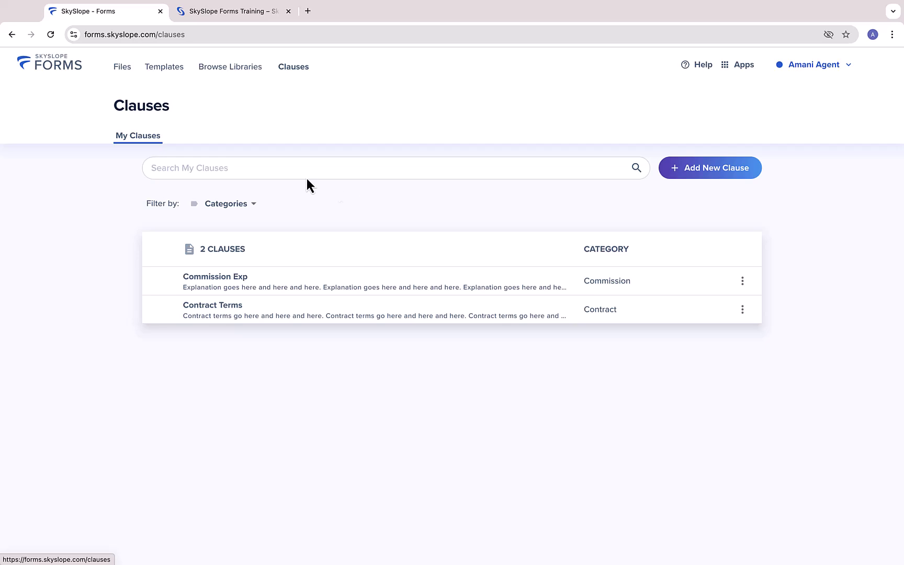
Toggle the Files dashboard between list and grid views, then search 'hawk' and clear it
{"action": "left_click", "coordinate": [125, 70]}
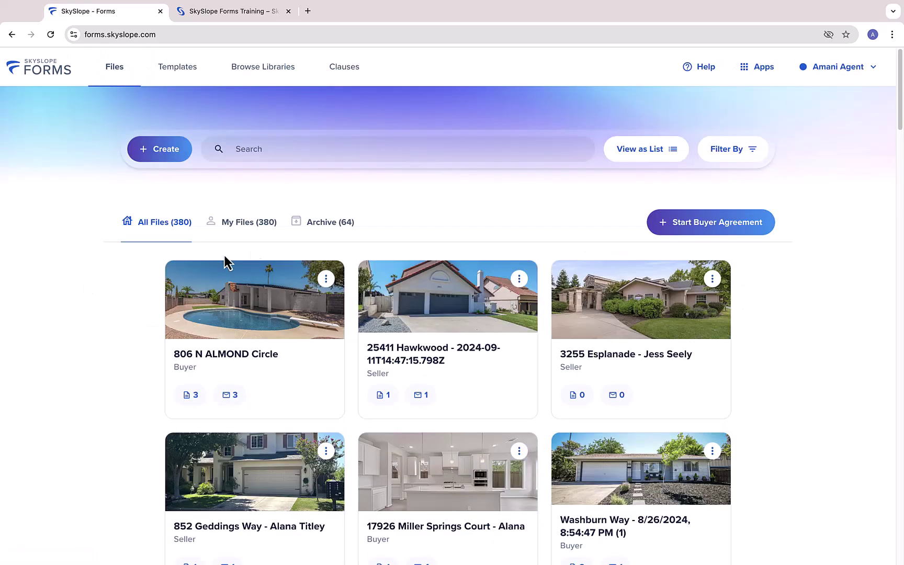
{"action": "left_click", "coordinate": [655, 152]}
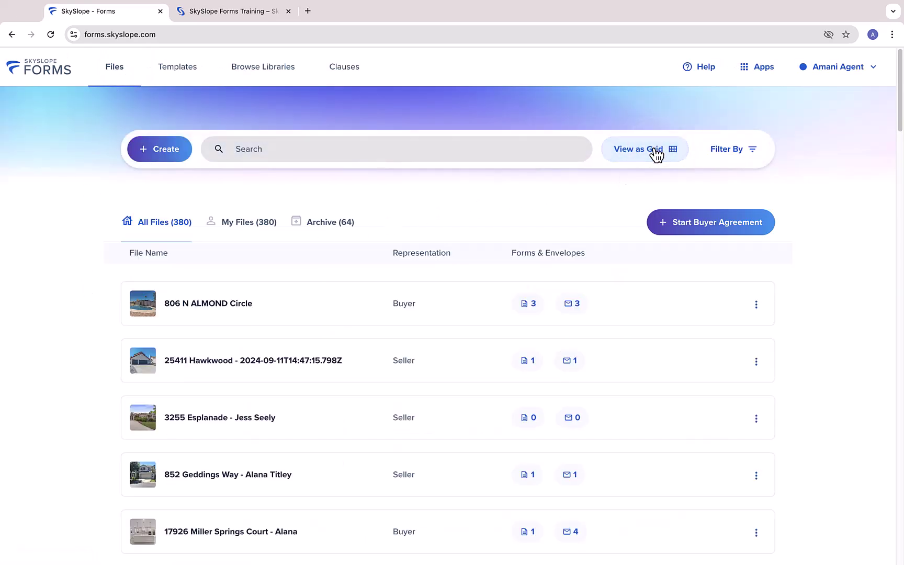
{"action": "left_click", "coordinate": [656, 153]}
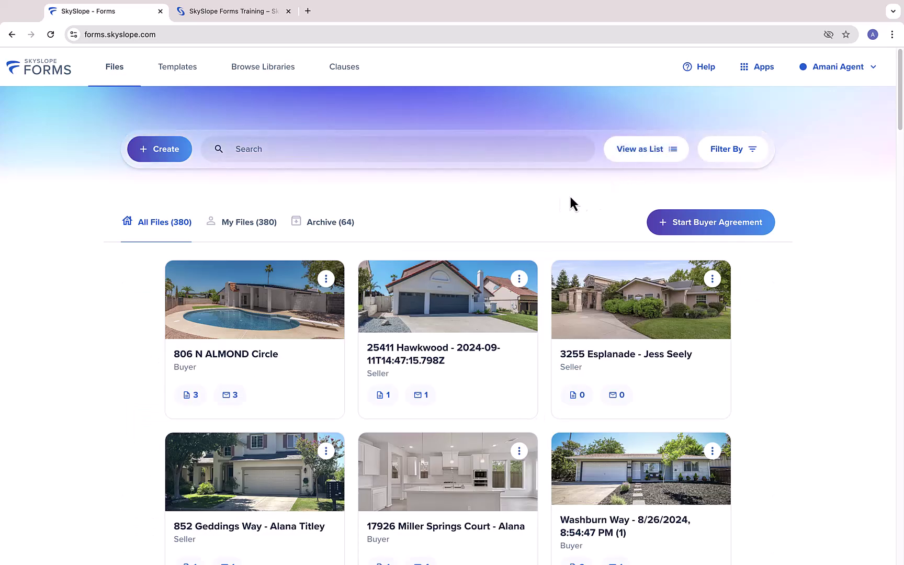
{"action": "left_click", "coordinate": [406, 146]}
{"action": "type", "text": "hawk"}
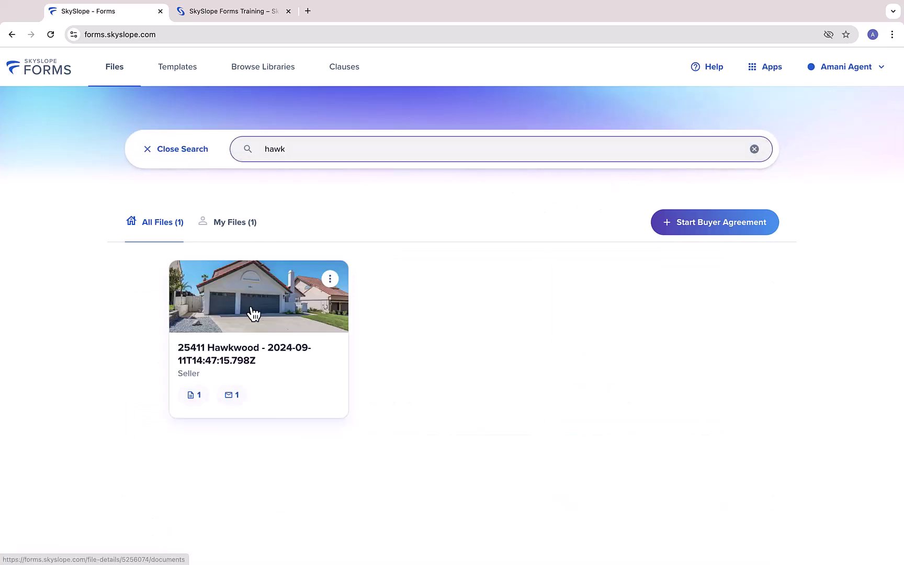
{"action": "double_click", "coordinate": [331, 146]}
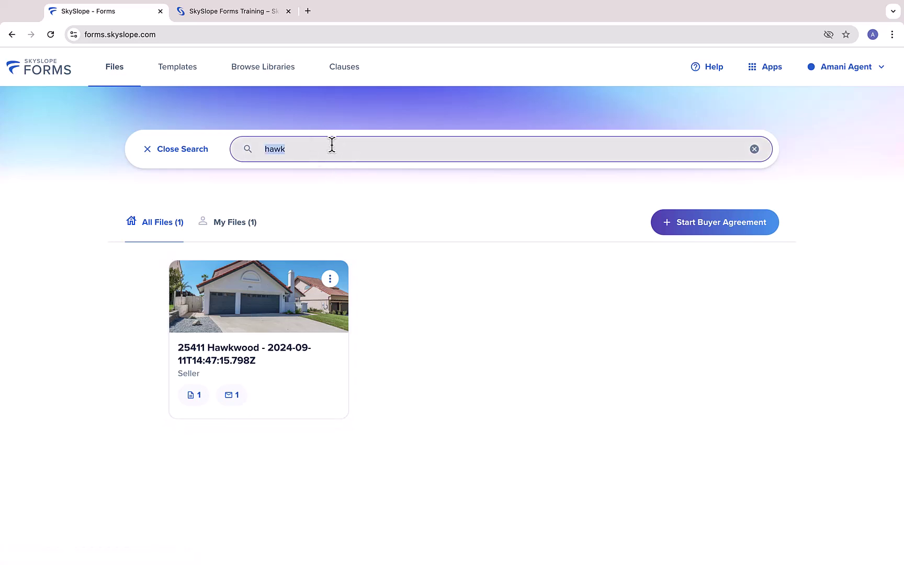
{"action": "key", "text": "BackSpace"}
Close the search and start a new file, keeping yourself as owner and representing the seller
{"action": "left_click", "coordinate": [201, 150]}
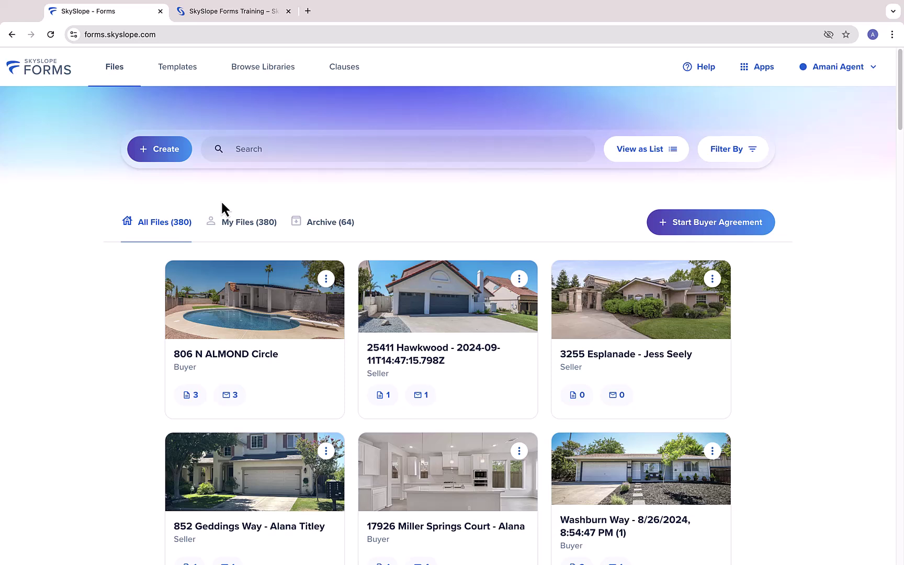
{"action": "left_click", "coordinate": [174, 152]}
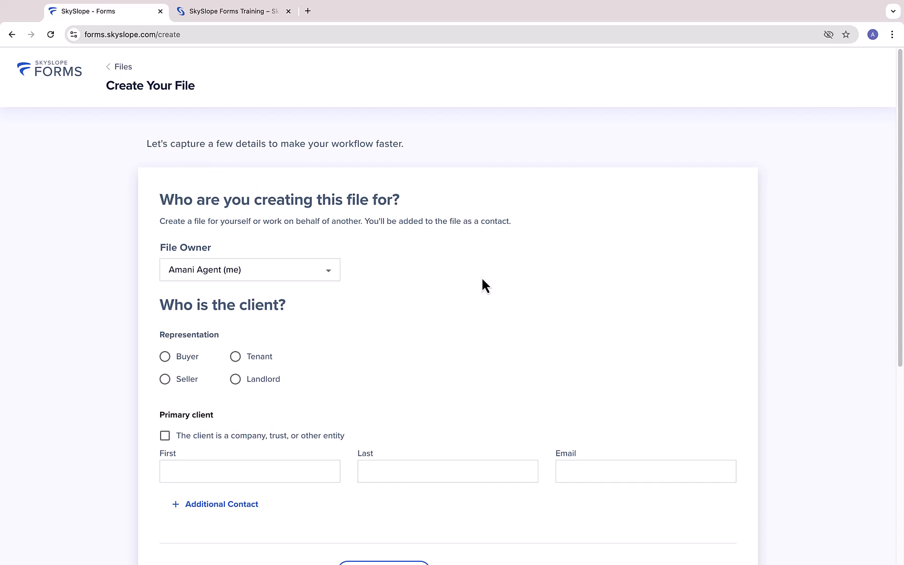
{"action": "scroll", "coordinate": [480, 275], "scroll_direction": "down", "scroll_amount": 3}
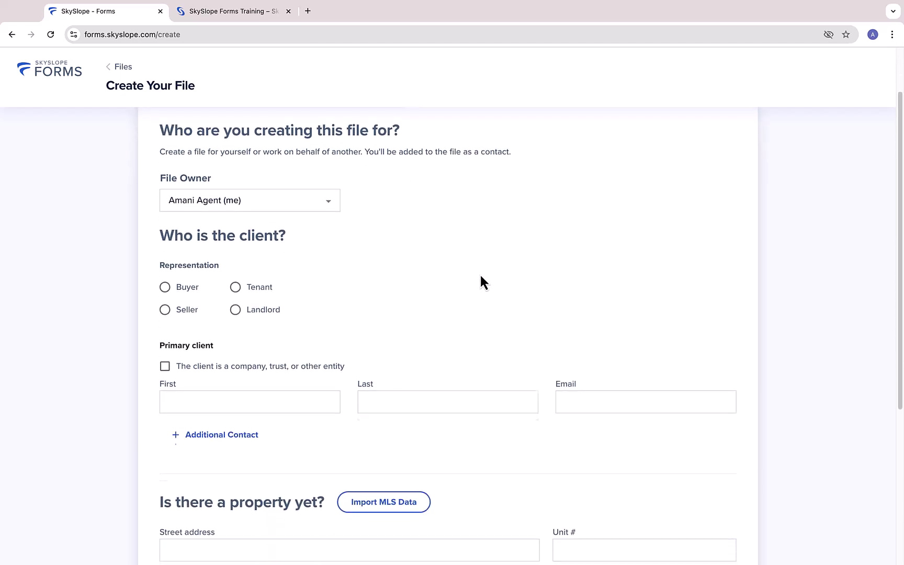
{"action": "left_click", "coordinate": [329, 204]}
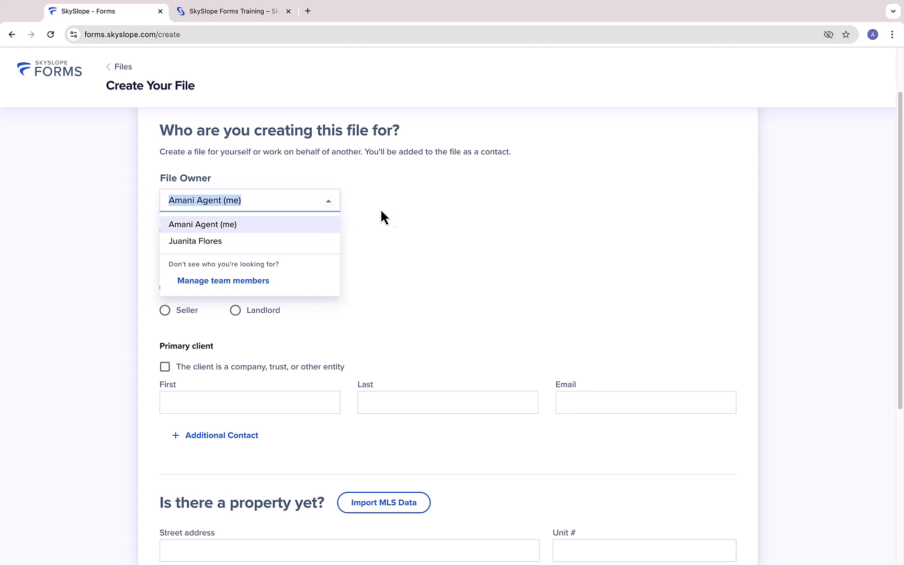
{"action": "left_click", "coordinate": [410, 222]}
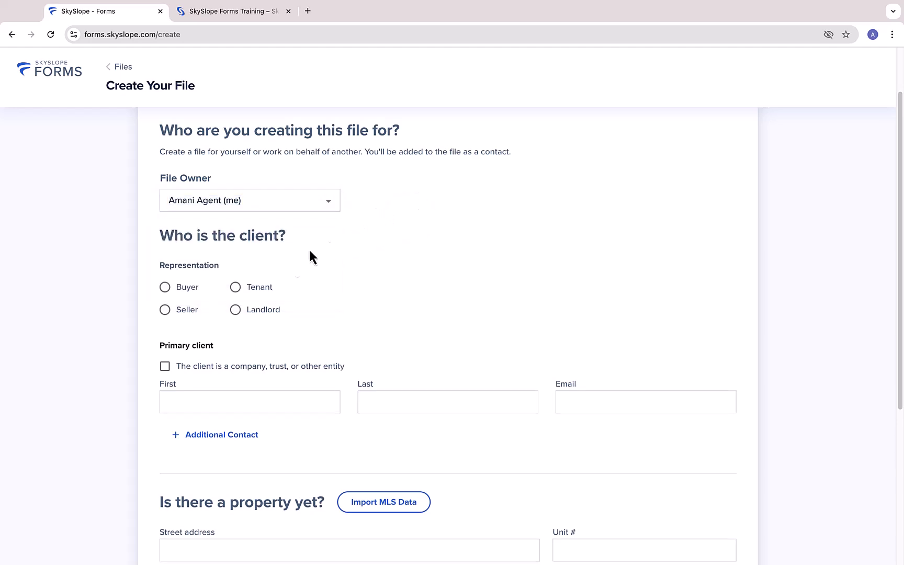
{"action": "left_click", "coordinate": [194, 310]}
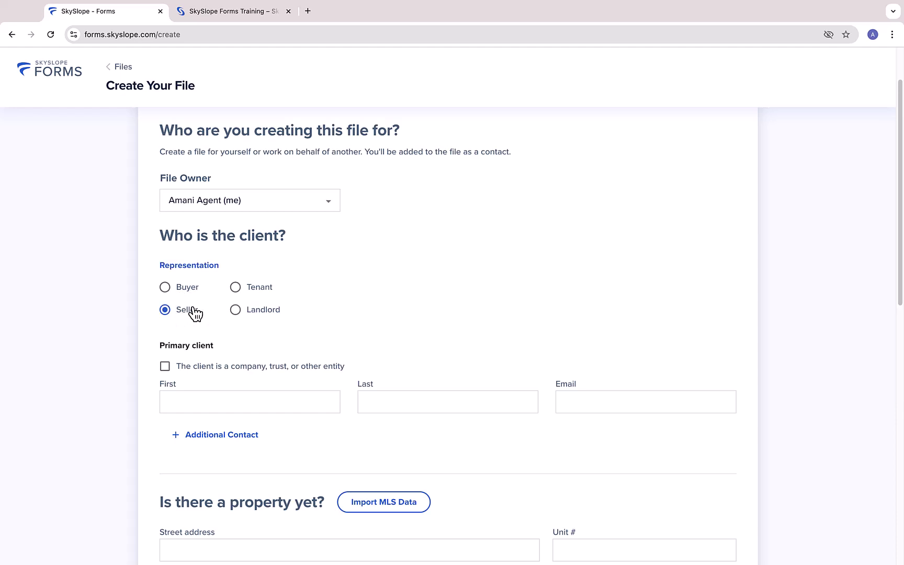
Enter the seller client's first name, last name and e-mail address
{"action": "left_click", "coordinate": [198, 401]}
{"action": "key", "text": "Tab"}
{"action": "key", "text": "Tab"}
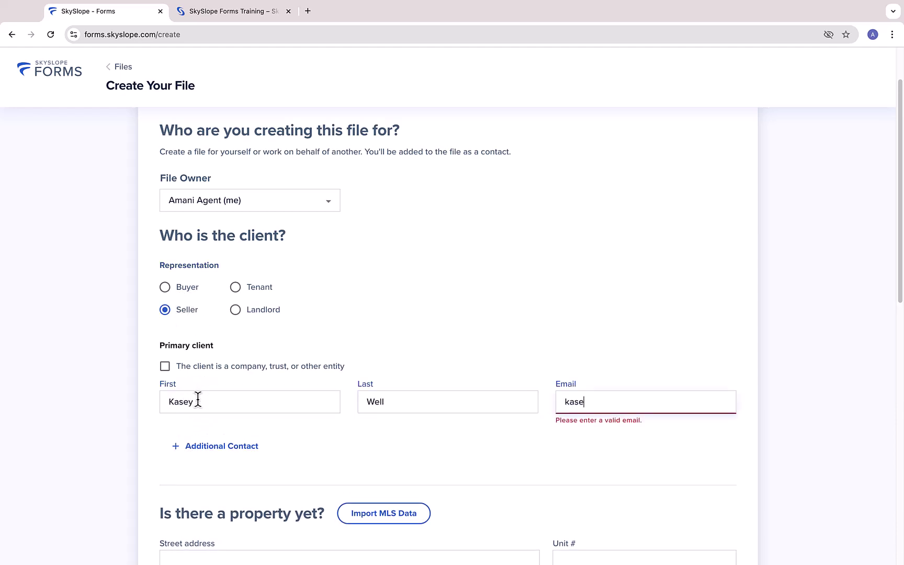
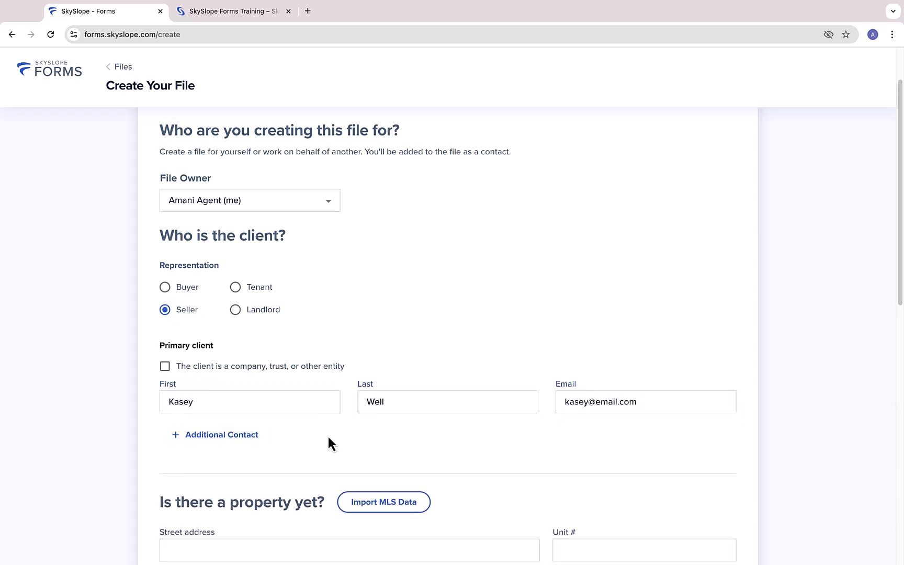
{"action": "scroll", "coordinate": [328, 436], "scroll_direction": "down", "scroll_amount": 5}
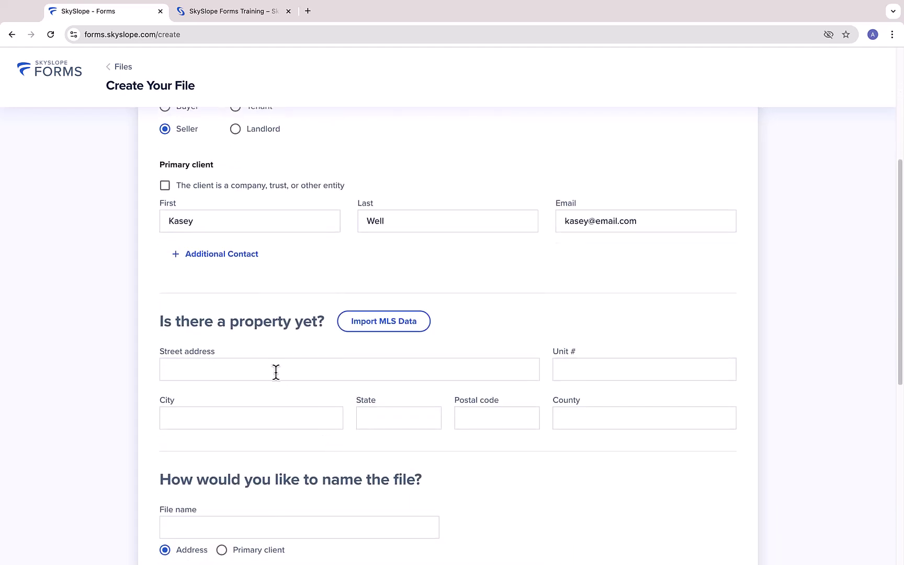
{"action": "left_click", "coordinate": [276, 372]}
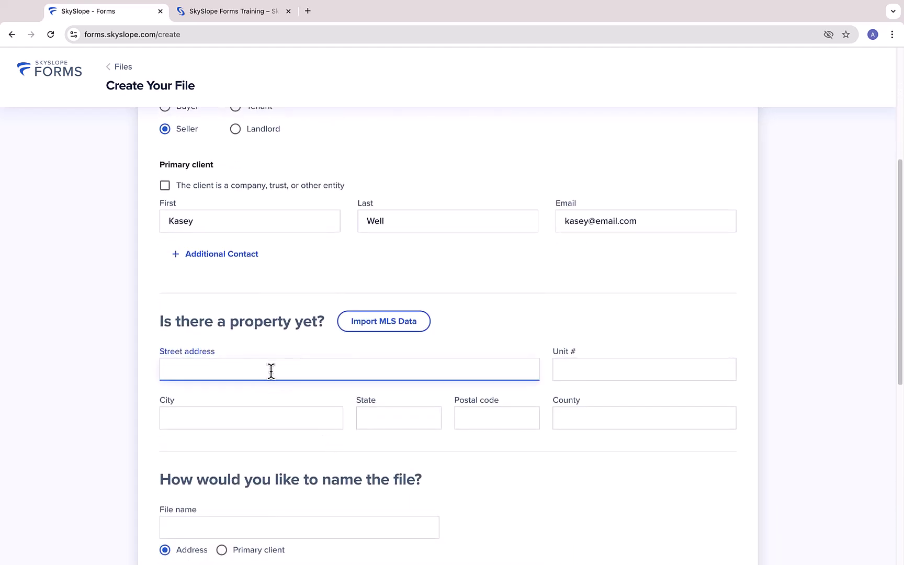
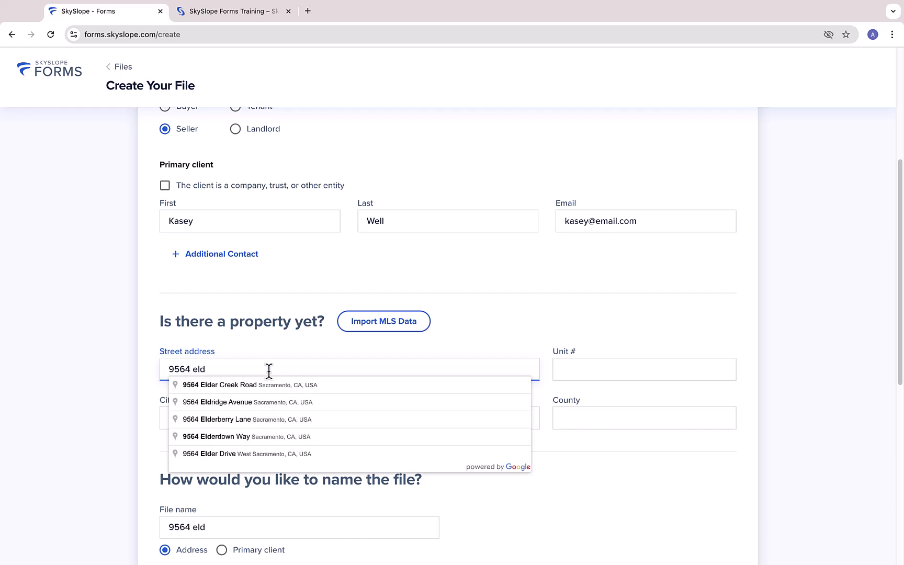
Enter the property's street address by choosing the matching autocomplete suggestion
{"action": "left_click", "coordinate": [251, 385]}
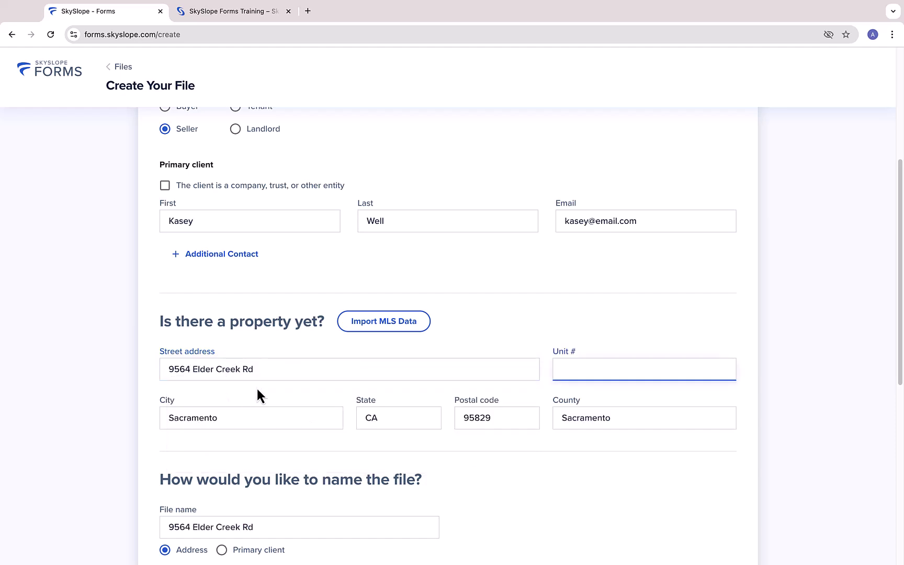
{"action": "scroll", "coordinate": [475, 466], "scroll_direction": "down", "scroll_amount": 4}
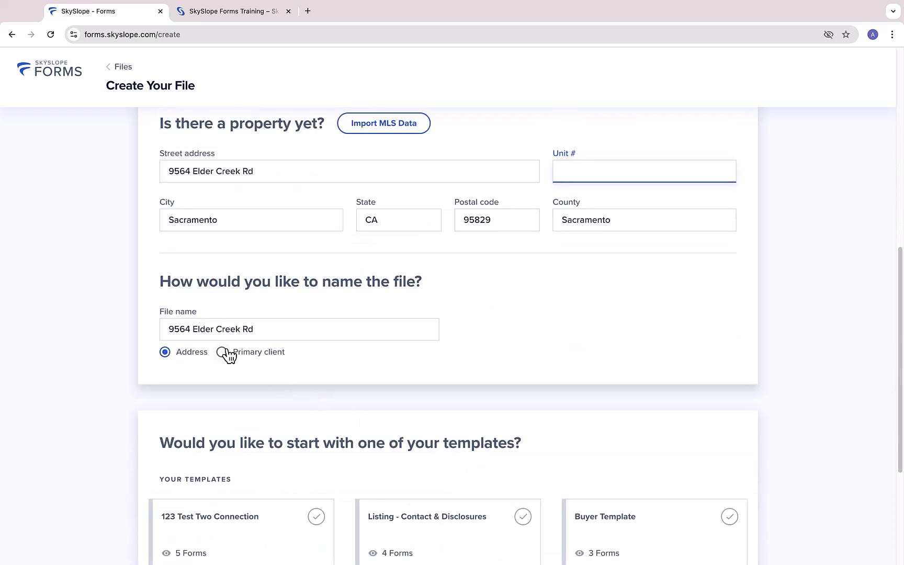
Name the file after the primary client with ' - Elder Creek' appended
{"action": "left_click", "coordinate": [224, 352]}
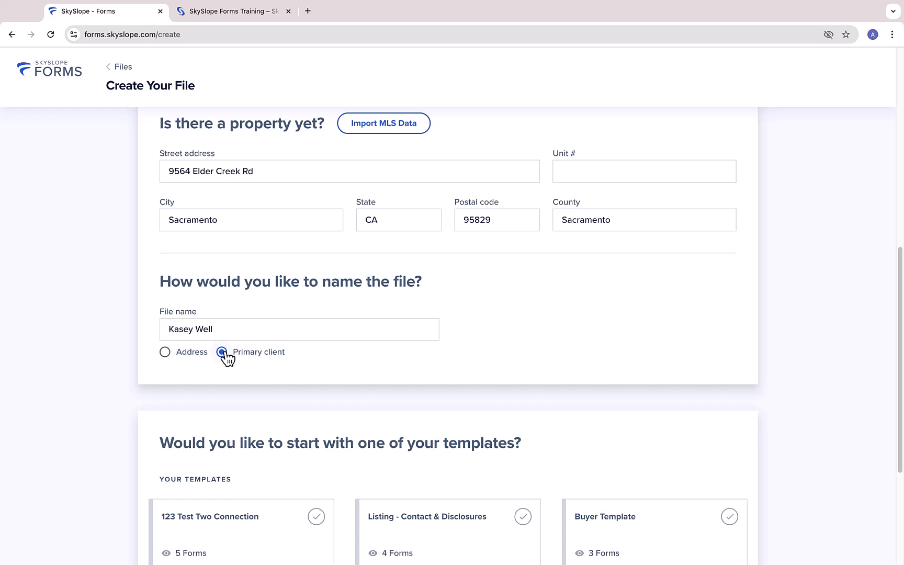
{"action": "left_click", "coordinate": [226, 329]}
{"action": "type", "text": "- Elder Creek"}
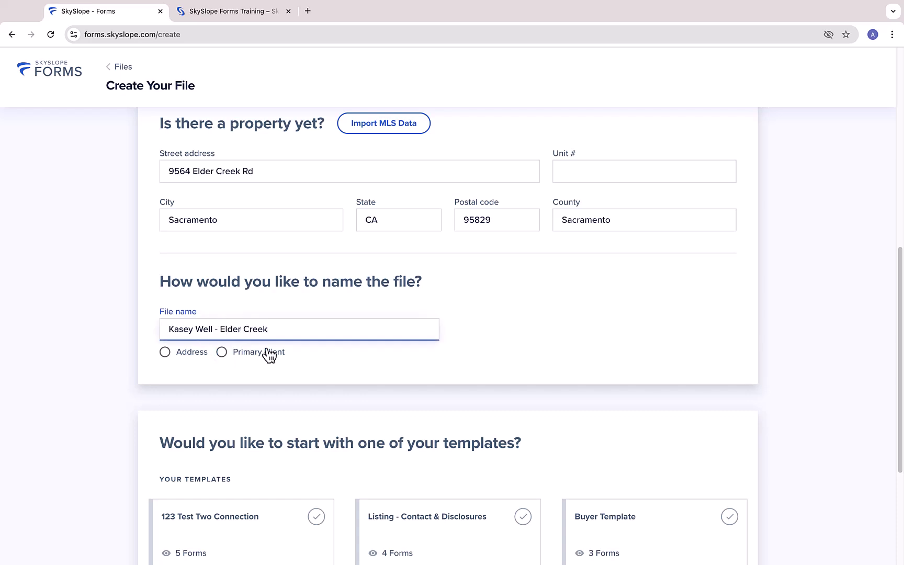
{"action": "left_click", "coordinate": [329, 357]}
{"action": "scroll", "coordinate": [690, 341], "scroll_direction": "down", "scroll_amount": 4}
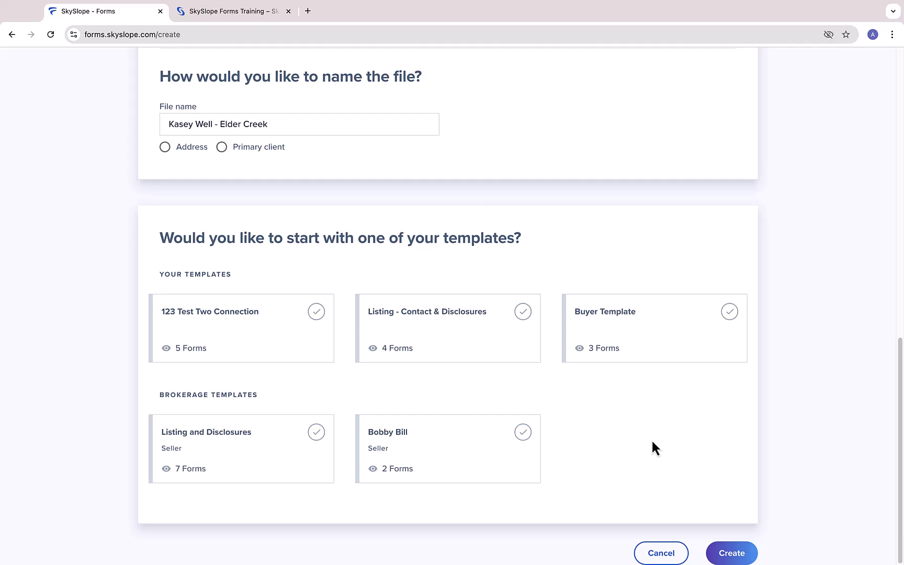
Create the file and add RLA Residential Listing Agreement - Exclusive from the CAR library via search 'rla'
{"action": "left_click", "coordinate": [730, 552]}
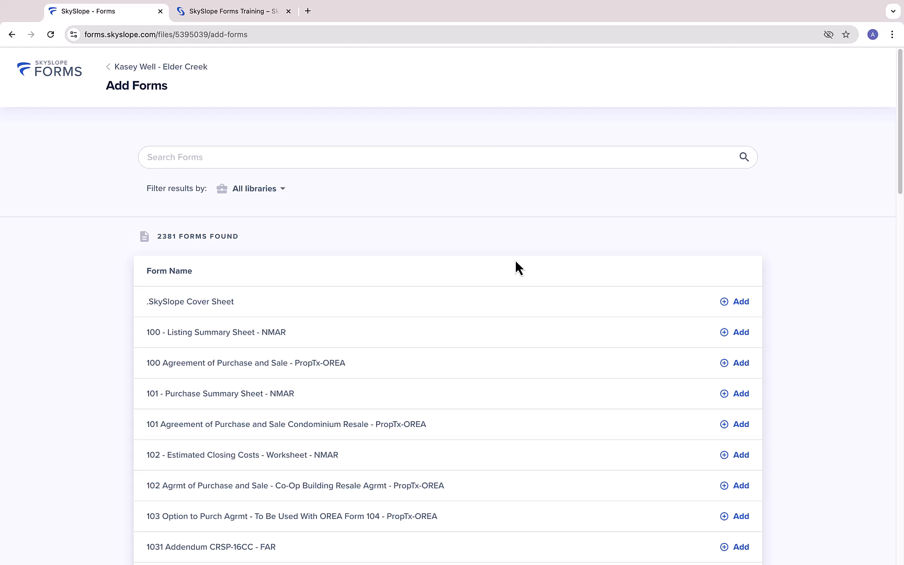
{"action": "left_click", "coordinate": [284, 198]}
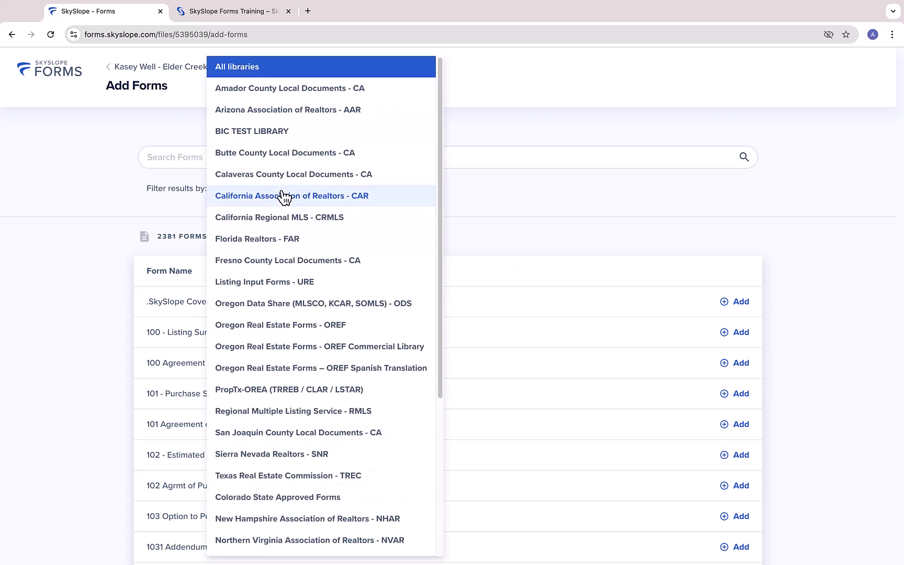
{"action": "left_click", "coordinate": [262, 196]}
{"action": "left_click", "coordinate": [227, 158]}
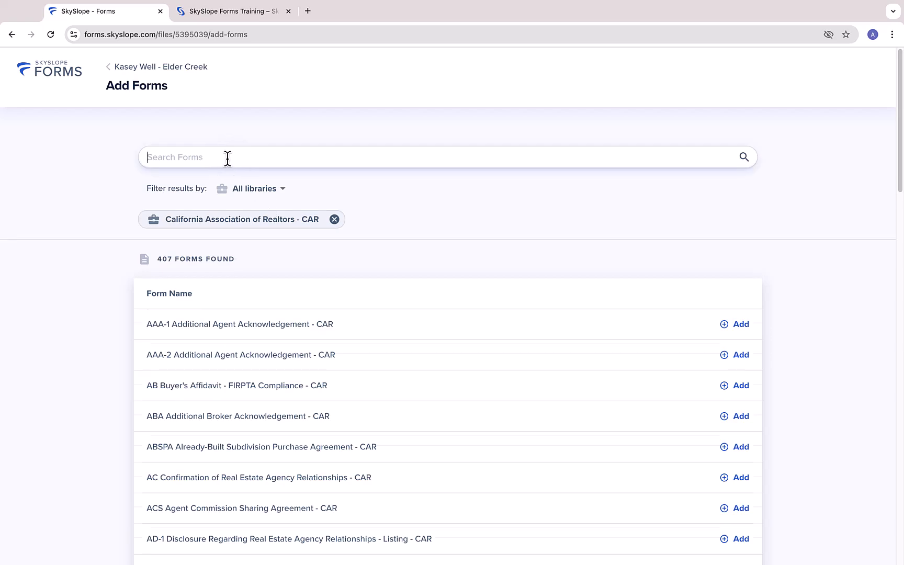
{"action": "type", "text": "rla"}
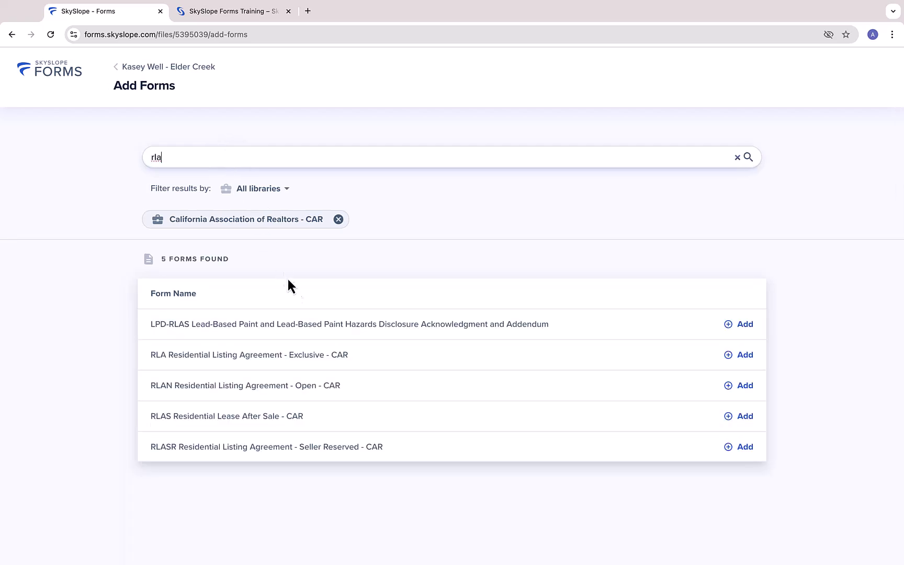
{"action": "left_click", "coordinate": [308, 357]}
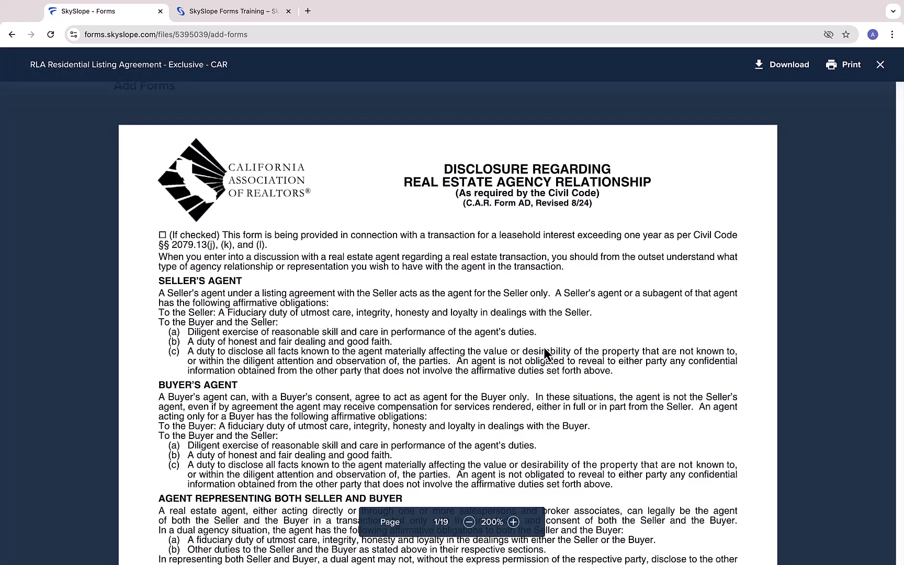
{"action": "scroll", "coordinate": [850, 180], "scroll_direction": "down", "scroll_amount": 20}
{"action": "scroll", "coordinate": [849, 179], "scroll_direction": "down", "scroll_amount": 15}
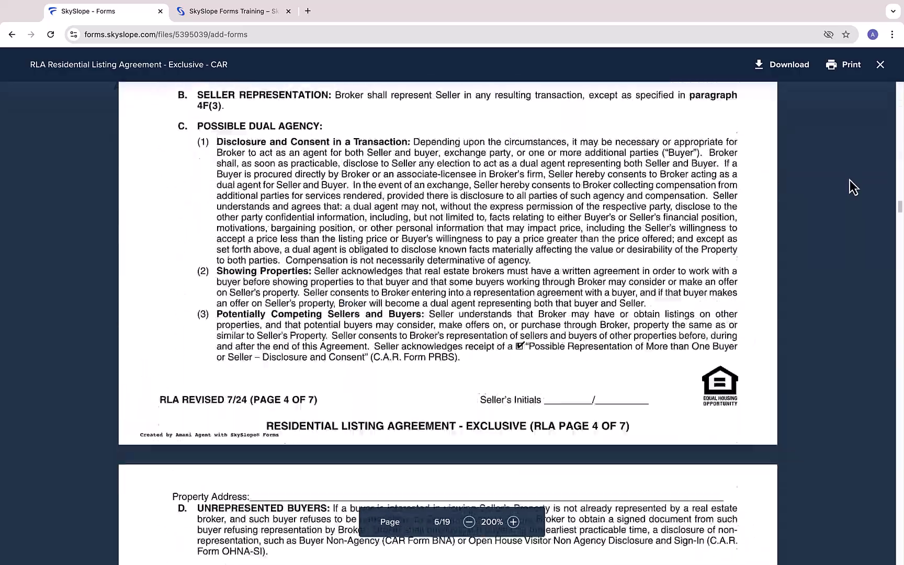
{"action": "left_click", "coordinate": [880, 65]}
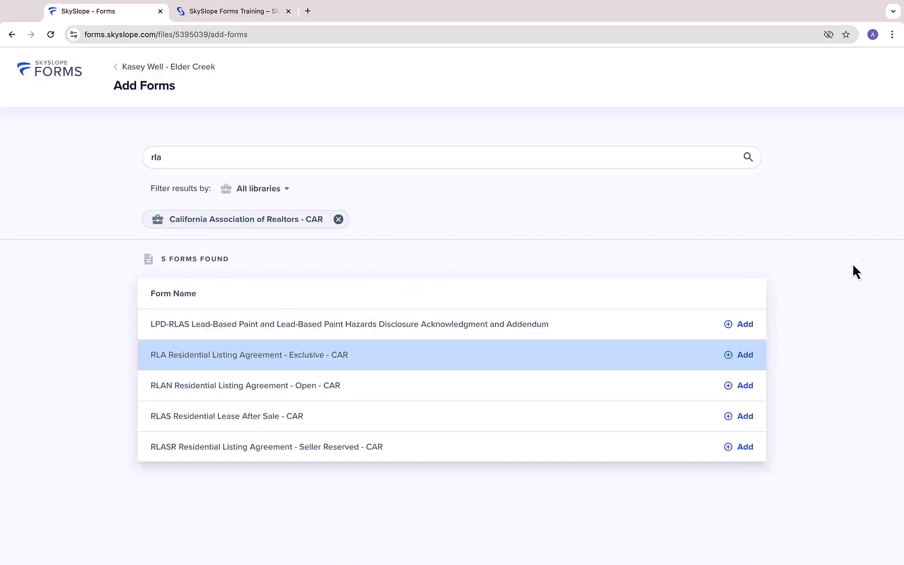
{"action": "left_click", "coordinate": [742, 357]}
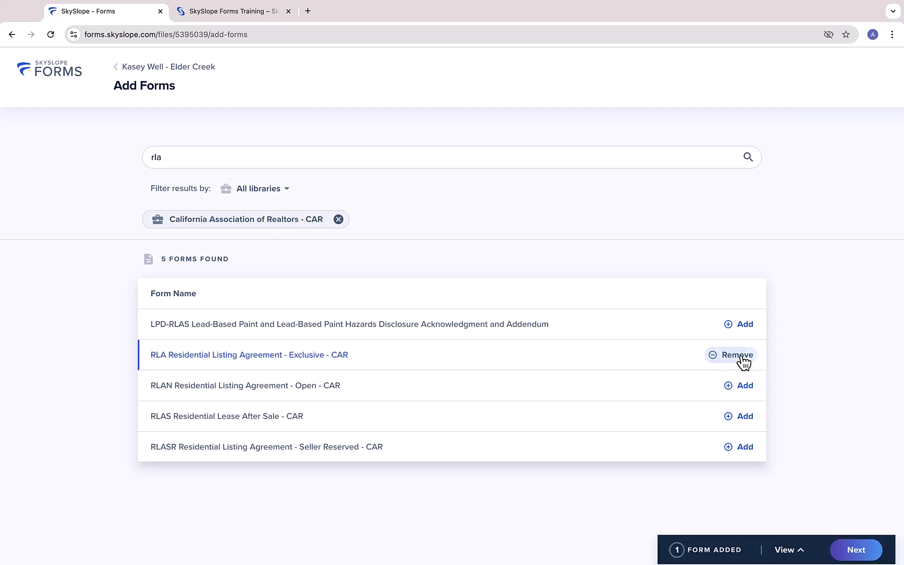
Search 'seller', add the PRBS form, and continue to the file with both forms
{"action": "double_click", "coordinate": [336, 159]}
{"action": "type", "text": "seller"}
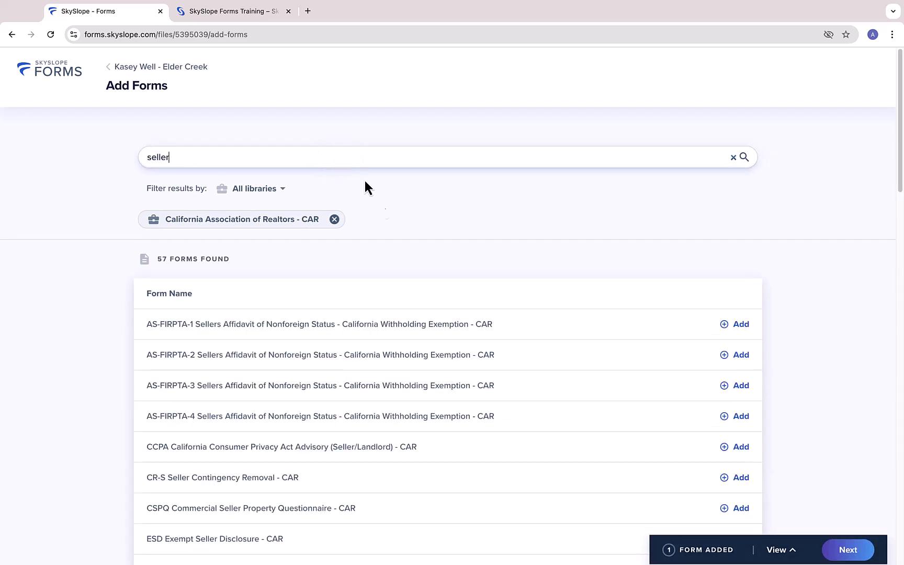
{"action": "scroll", "coordinate": [383, 205], "scroll_direction": "down", "scroll_amount": 1}
{"action": "scroll", "coordinate": [383, 209], "scroll_direction": "down", "scroll_amount": 5}
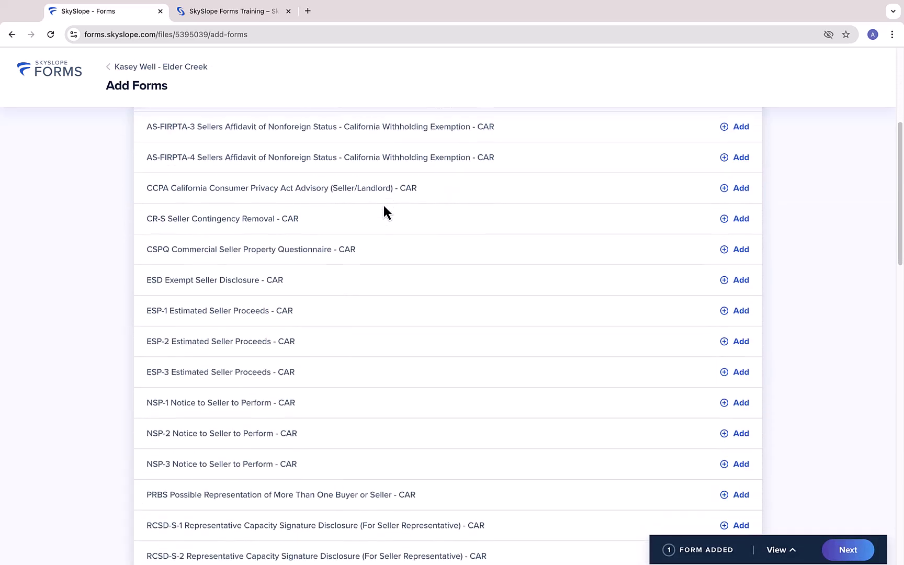
{"action": "left_click", "coordinate": [500, 468]}
{"action": "left_click", "coordinate": [40, 462]}
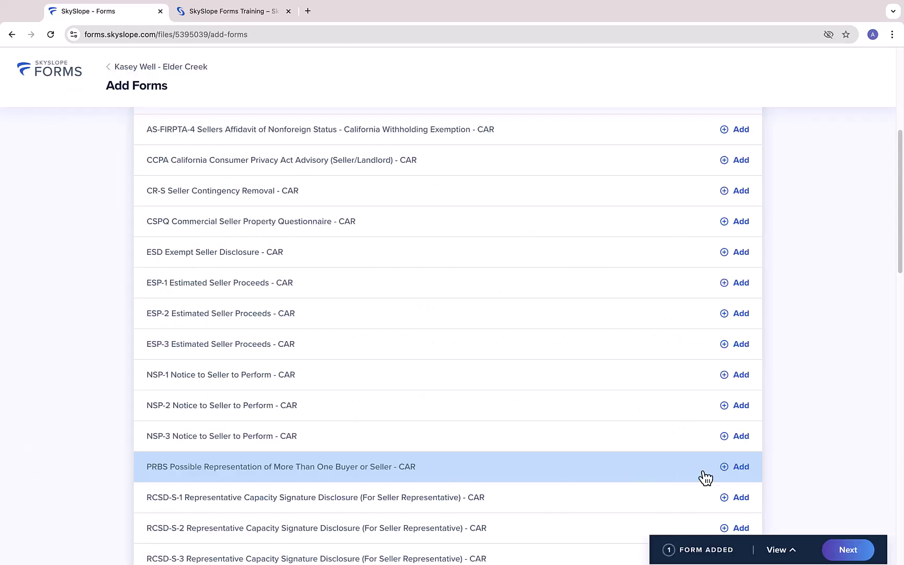
{"action": "left_click", "coordinate": [741, 467]}
{"action": "left_click", "coordinate": [852, 549]}
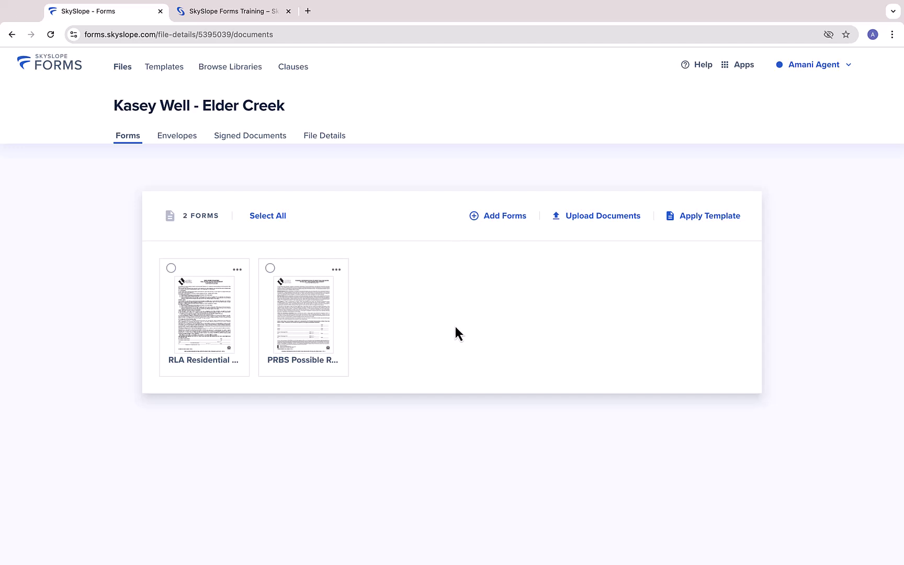
Upload Test Document.pdf into the Elder Creek file as its third form
{"action": "left_click", "coordinate": [592, 222]}
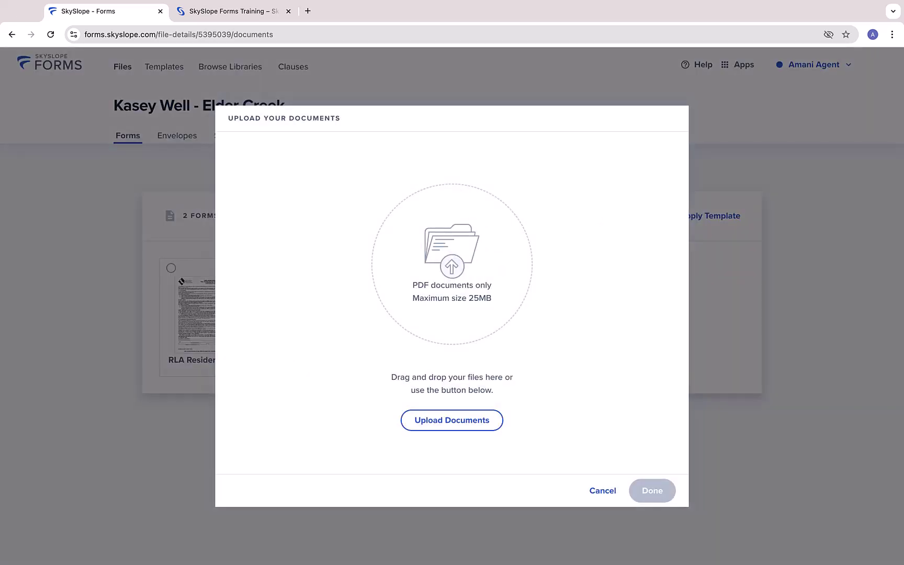
{"action": "left_click_drag", "start_coordinate": [152, 332], "coordinate": [478, 292]}
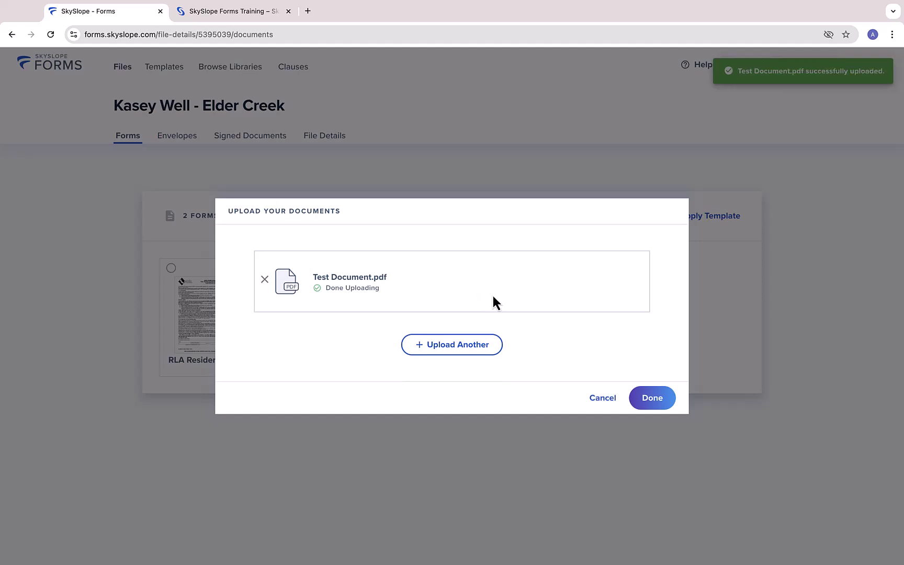
{"action": "left_click", "coordinate": [650, 397]}
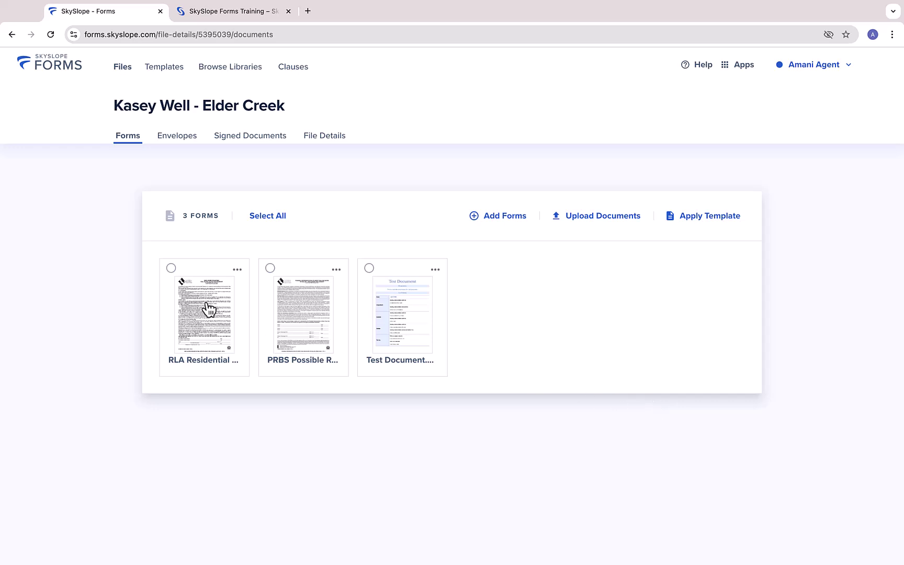
Select the RLA, PRBS and Test Document forms and start Fill and Send
{"action": "left_click", "coordinate": [171, 268]}
{"action": "left_click", "coordinate": [270, 268]}
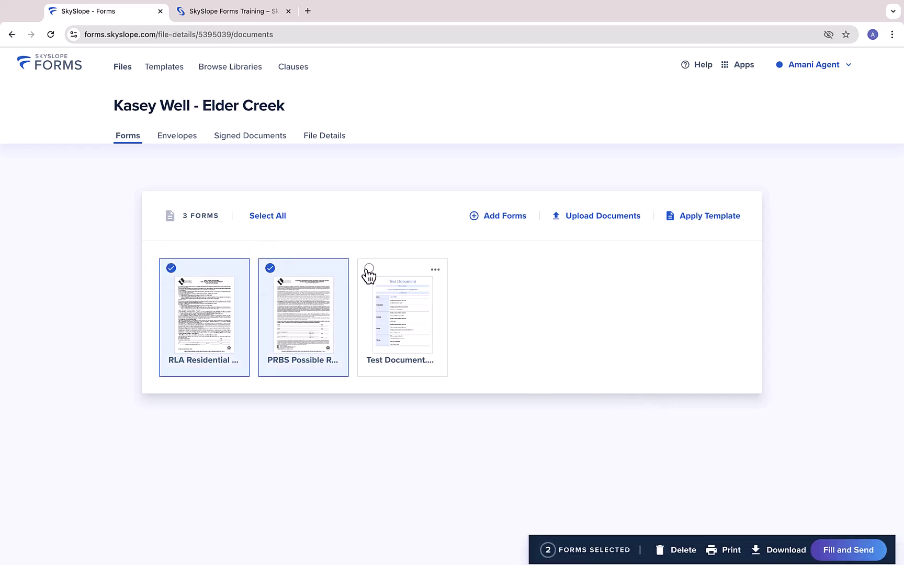
{"action": "left_click", "coordinate": [369, 268]}
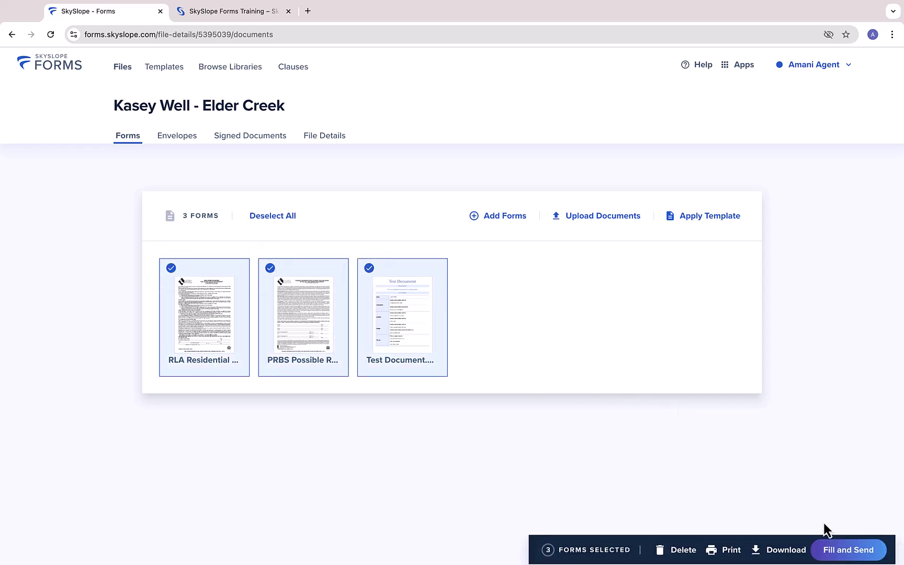
{"action": "left_click", "coordinate": [841, 549]}
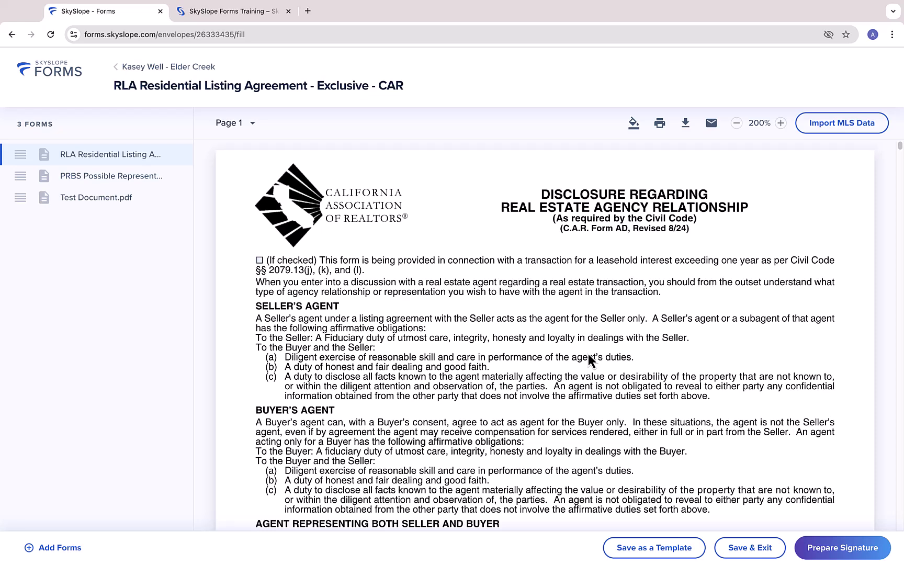
Remove Test Document.pdf from the fill editor, leaving RLA and PRBS
{"action": "scroll", "coordinate": [680, 325], "scroll_direction": "down", "scroll_amount": 4}
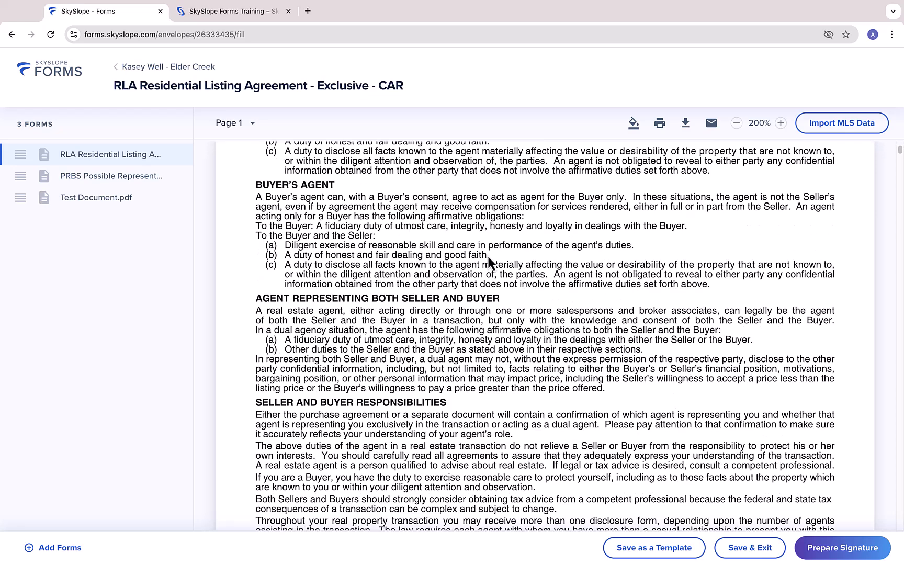
{"action": "left_click", "coordinate": [232, 123]}
{"action": "scroll", "coordinate": [249, 182], "scroll_direction": "down", "scroll_amount": 5}
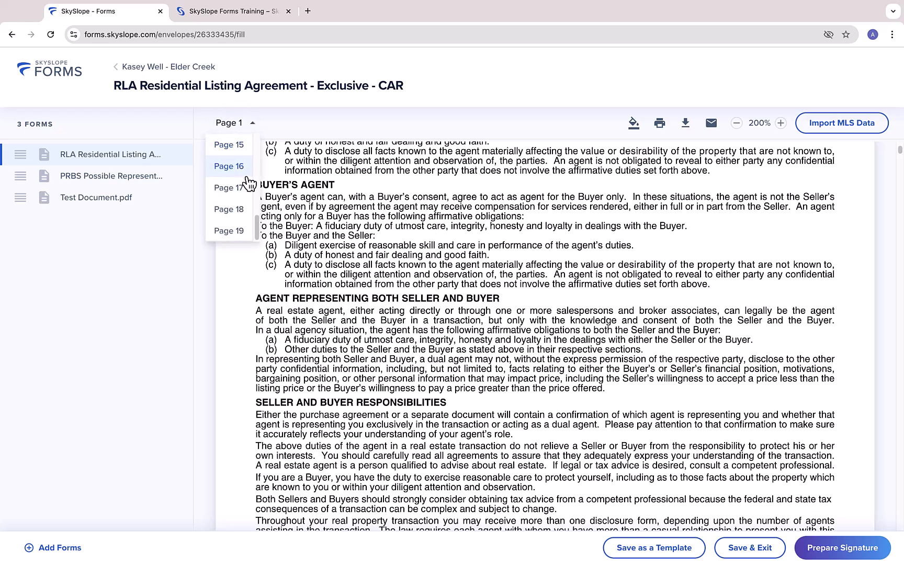
{"action": "left_click", "coordinate": [216, 296]}
{"action": "scroll", "coordinate": [236, 154], "scroll_direction": "up", "scroll_amount": 2}
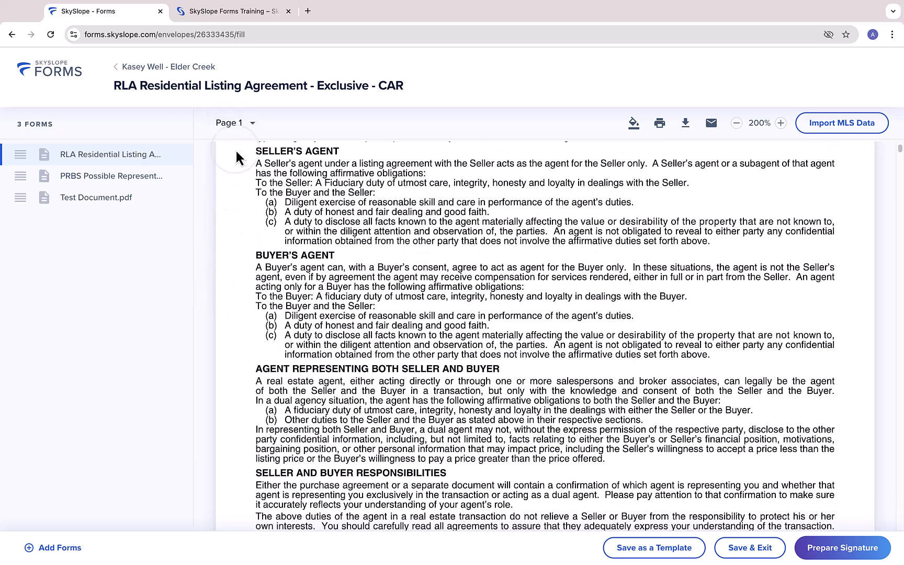
{"action": "left_click", "coordinate": [135, 200]}
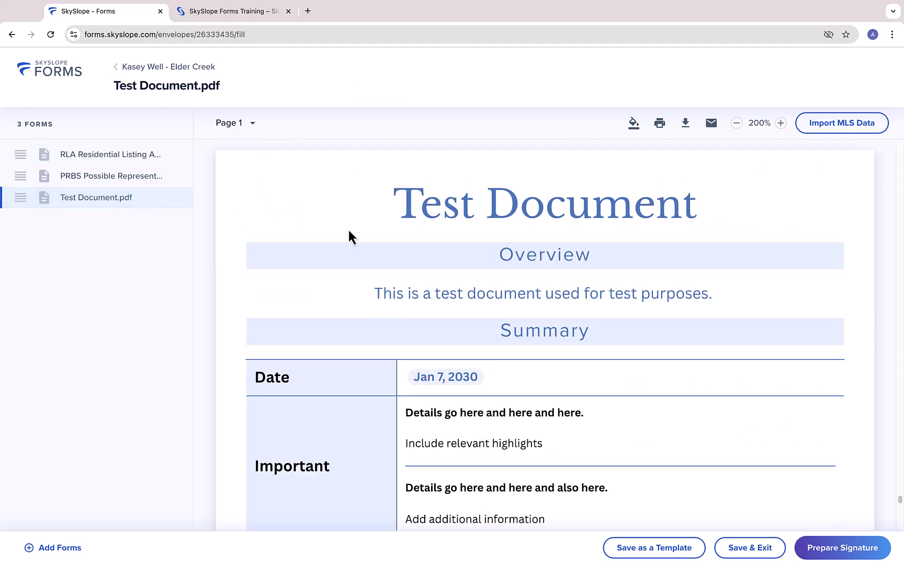
{"action": "scroll", "coordinate": [732, 296], "scroll_direction": "down", "scroll_amount": 5}
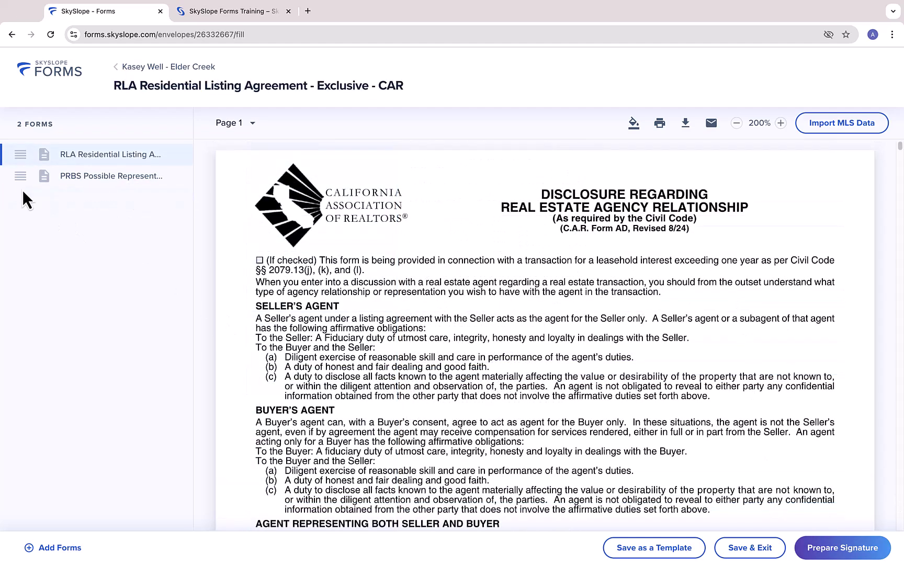
{"action": "left_click_drag", "start_coordinate": [21, 179], "coordinate": [21, 148]}
Set Date Prepared to 09/24/2024 and enter parcel number M0945634 on the RLA
{"action": "scroll", "coordinate": [509, 288], "scroll_direction": "down", "scroll_amount": 10}
{"action": "scroll", "coordinate": [516, 296], "scroll_direction": "down", "scroll_amount": 1}
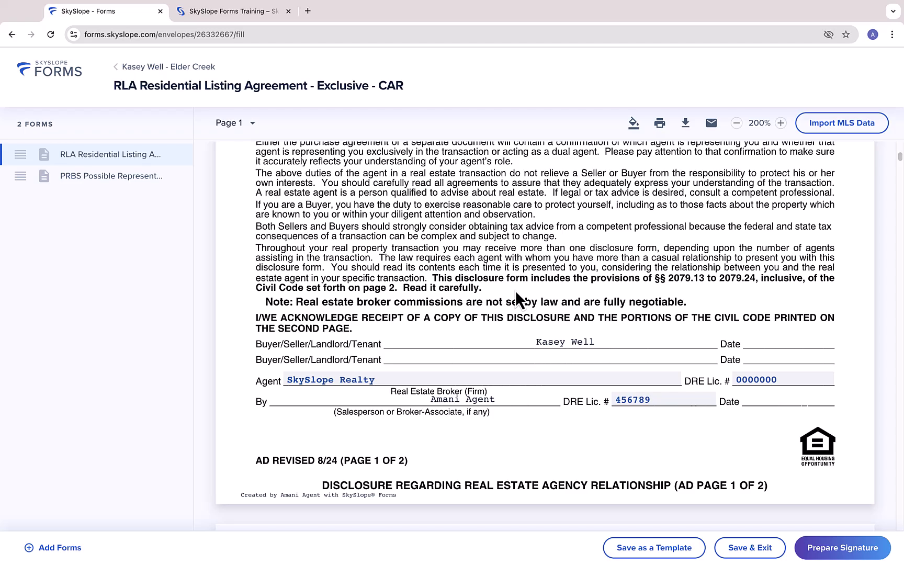
{"action": "scroll", "coordinate": [516, 293], "scroll_direction": "down", "scroll_amount": 20}
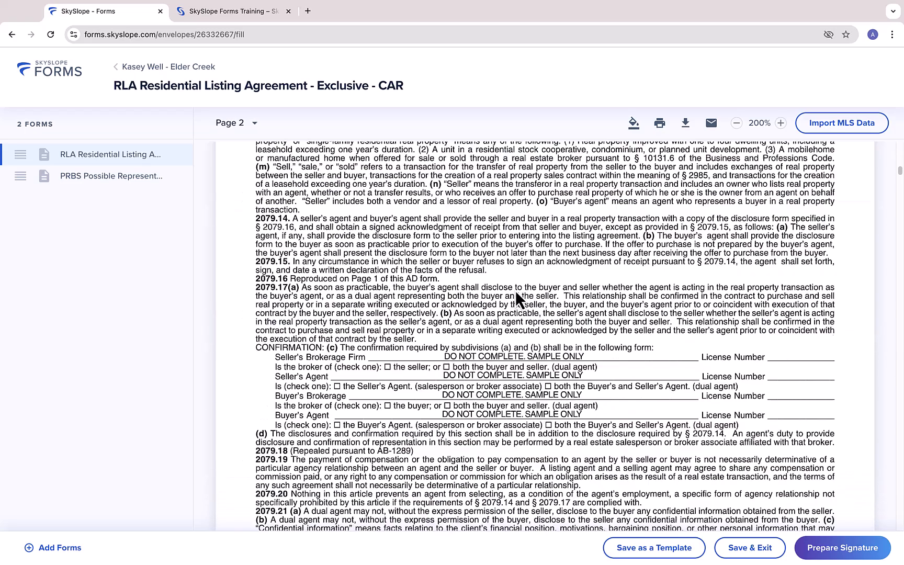
{"action": "scroll", "coordinate": [515, 292], "scroll_direction": "down", "scroll_amount": 2}
{"action": "left_click", "coordinate": [385, 270]}
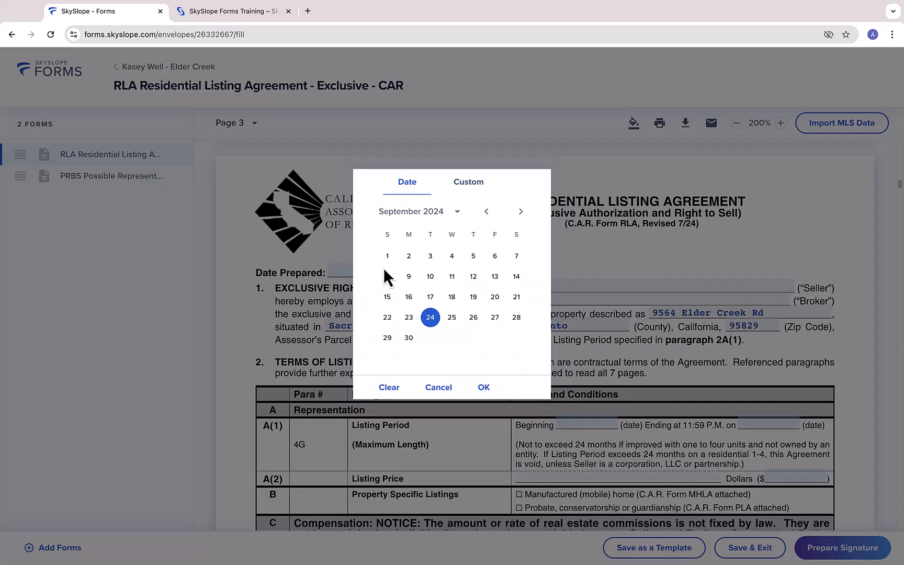
{"action": "left_click", "coordinate": [480, 386]}
{"action": "left_click", "coordinate": [426, 339]}
{"action": "type", "text": "M0945634"}
Set the listing start date to 09/24/2024, then toggle the markup toolbar on and off
{"action": "scroll", "coordinate": [509, 371], "scroll_direction": "down", "scroll_amount": 4}
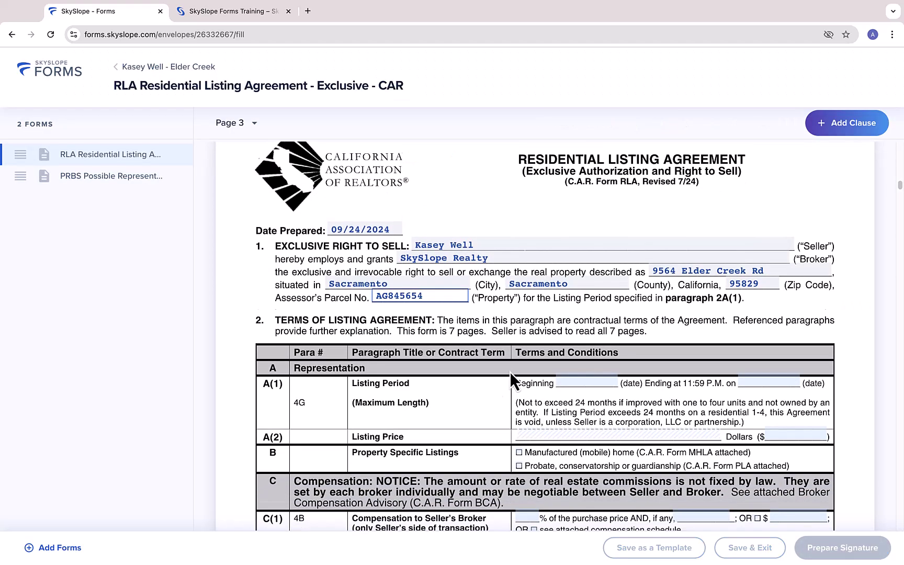
{"action": "left_click", "coordinate": [572, 313]}
{"action": "left_click", "coordinate": [484, 387]}
{"action": "left_click", "coordinate": [742, 314]}
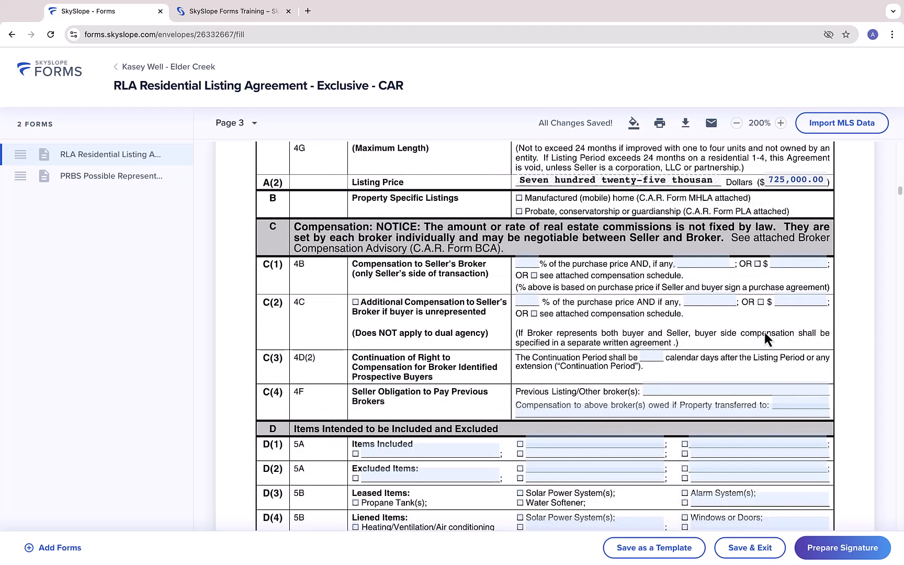
{"action": "left_click", "coordinate": [634, 124]}
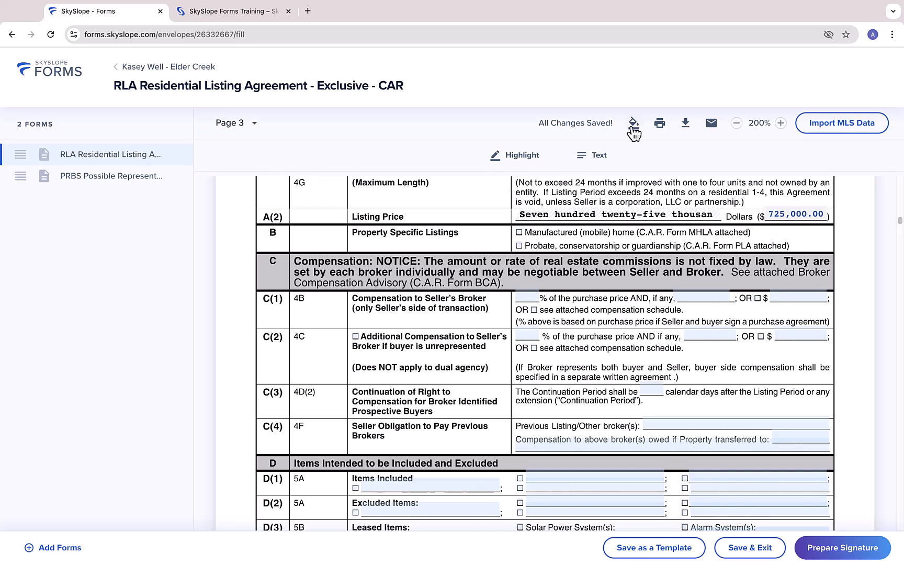
{"action": "left_click", "coordinate": [634, 124]}
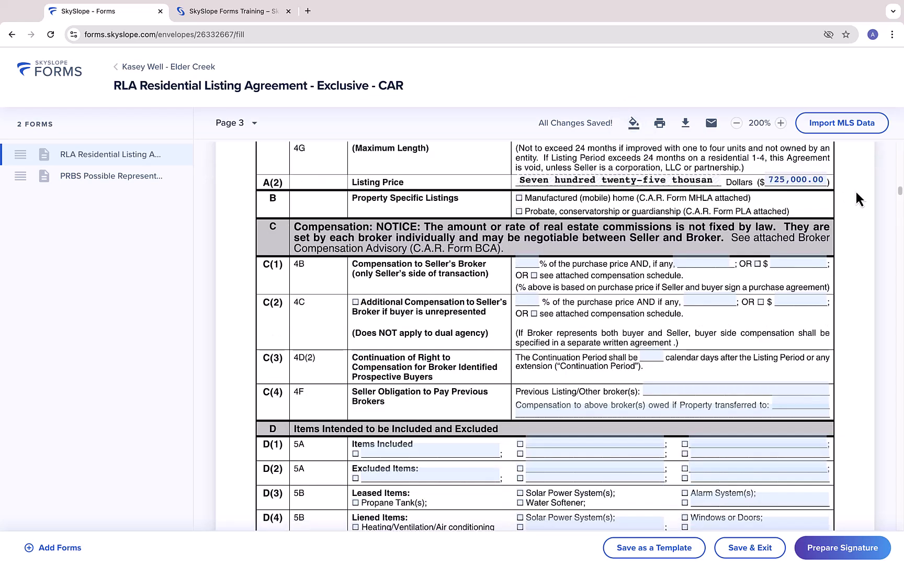
Prepare the 'Listing Agreement and Disclosure' envelope, with the seller's agent set to Needs to sign
{"action": "left_click", "coordinate": [838, 549]}
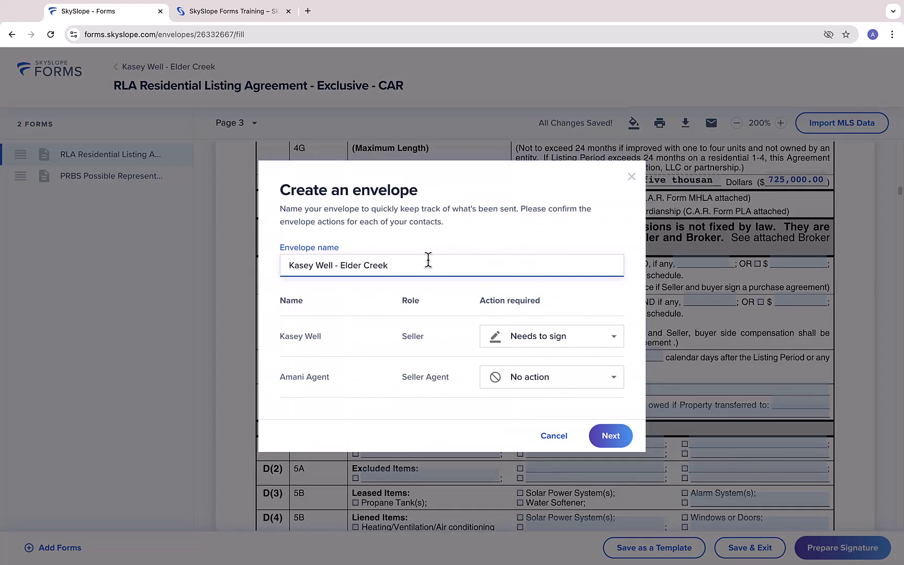
{"action": "triple_click", "coordinate": [428, 259]}
{"action": "type", "text": "Listing Agreement and Disclosure"}
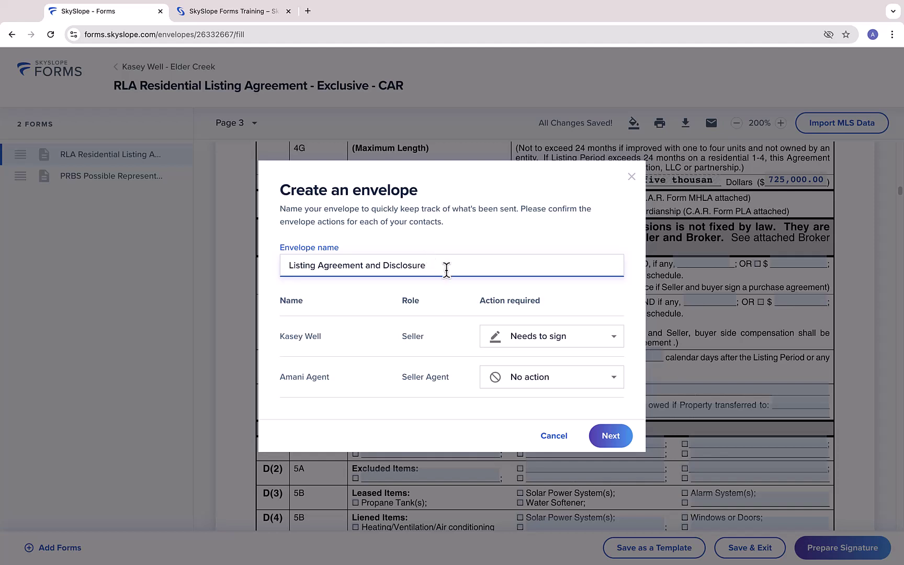
{"action": "left_click", "coordinate": [550, 384]}
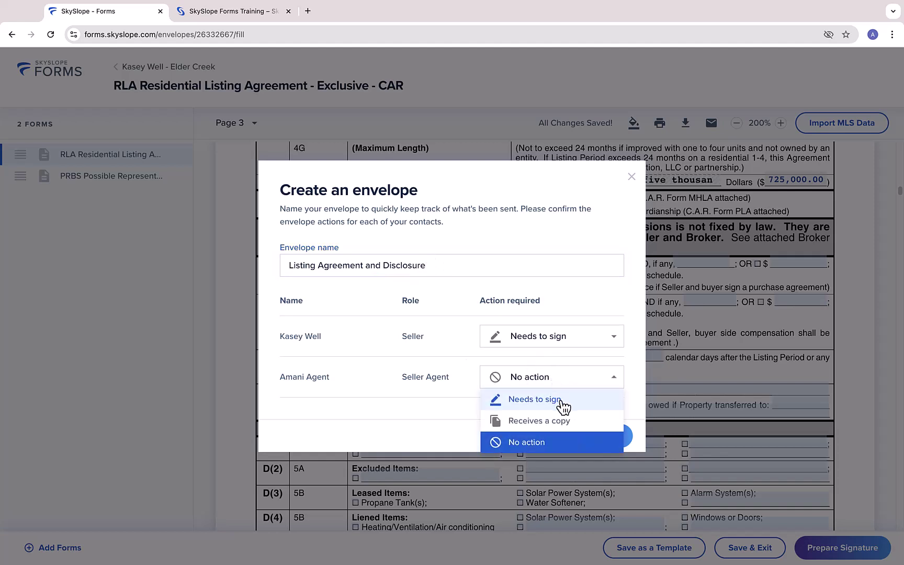
{"action": "left_click", "coordinate": [554, 400]}
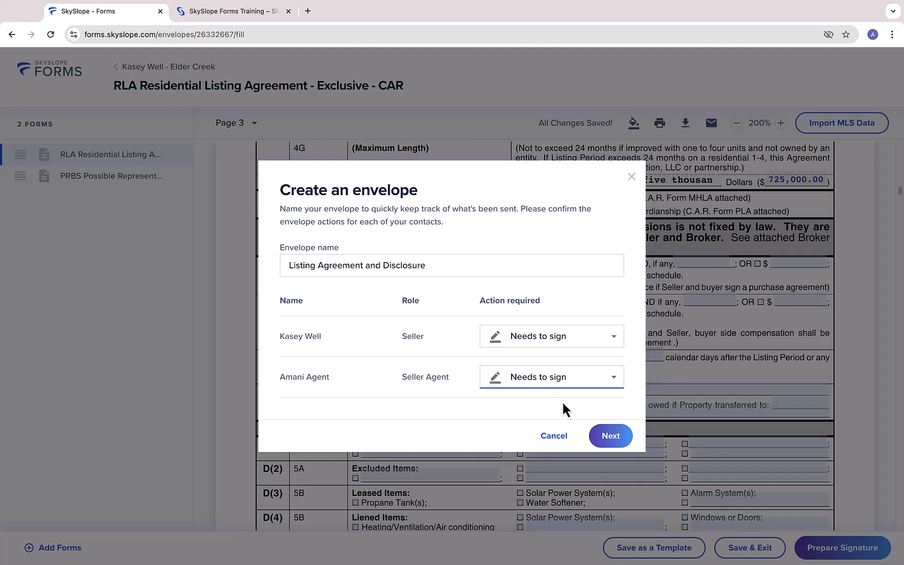
{"action": "left_click", "coordinate": [612, 438]}
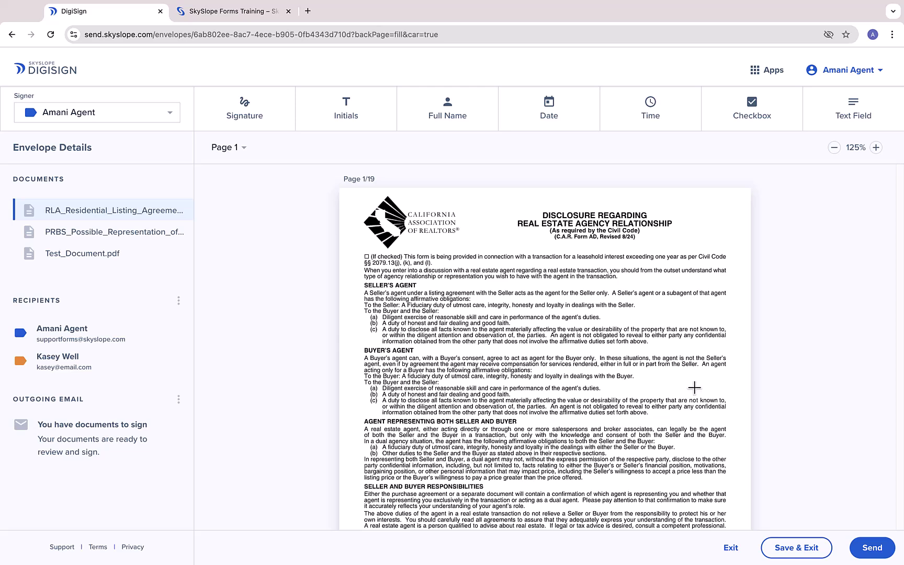
Zoom the RLA document to 175% and scroll through page 4 into page 5
{"action": "left_click", "coordinate": [876, 147]}
{"action": "left_click", "coordinate": [876, 148]}
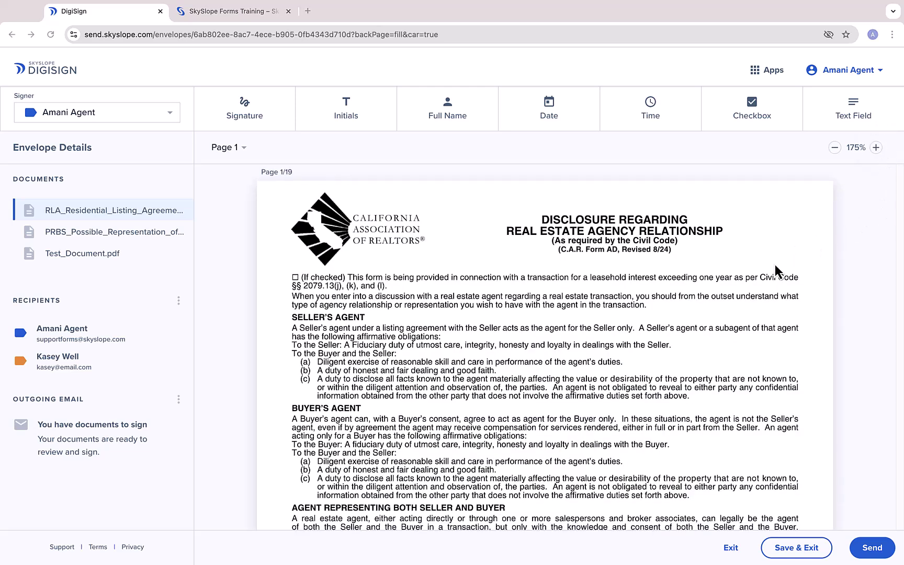
{"action": "scroll", "coordinate": [775, 264], "scroll_direction": "down", "scroll_amount": 10}
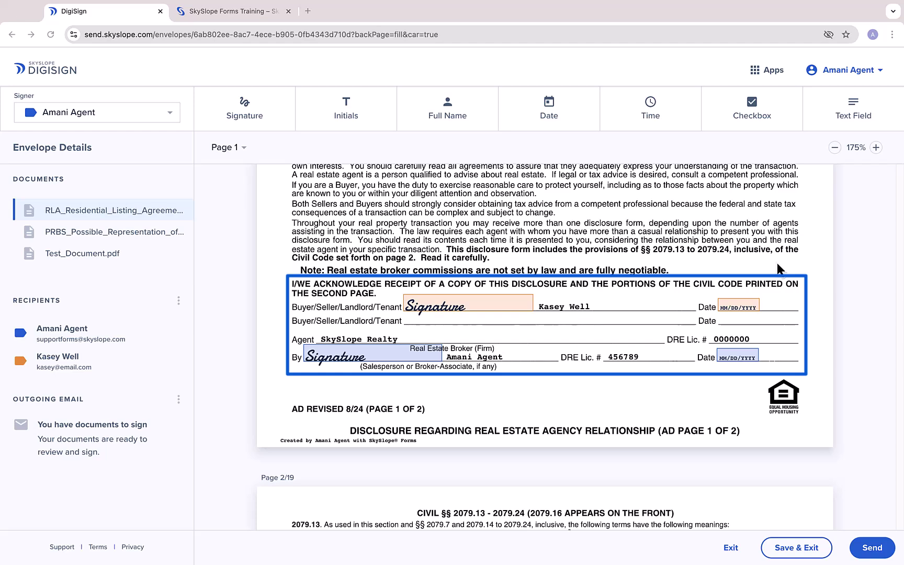
{"action": "scroll", "coordinate": [777, 263], "scroll_direction": "down", "scroll_amount": 1}
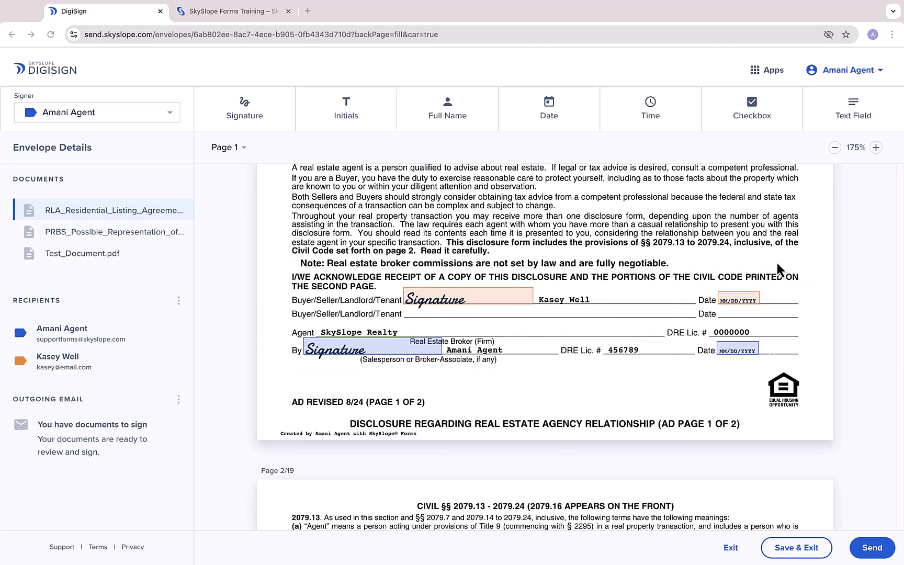
{"action": "scroll", "coordinate": [776, 263], "scroll_direction": "down", "scroll_amount": 6}
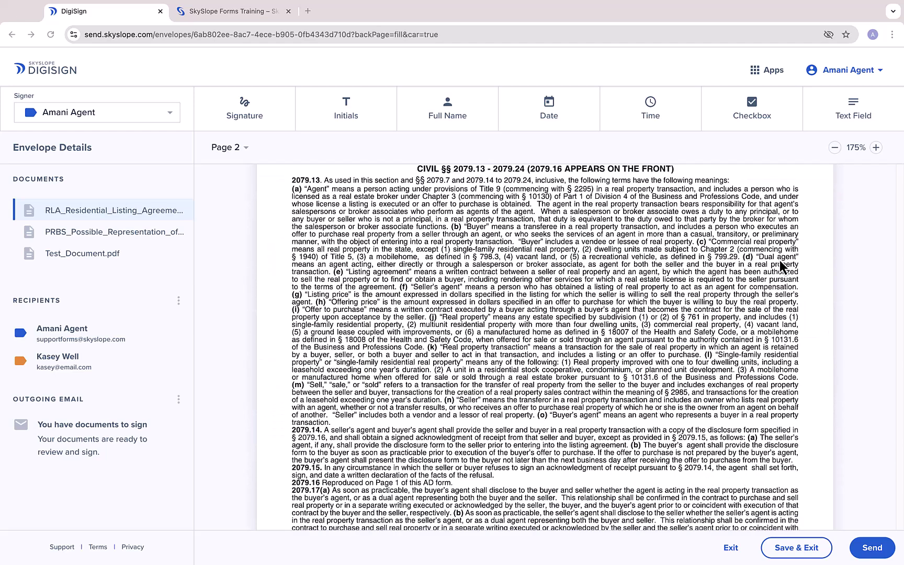
{"action": "scroll", "coordinate": [780, 260], "scroll_direction": "down", "scroll_amount": 10}
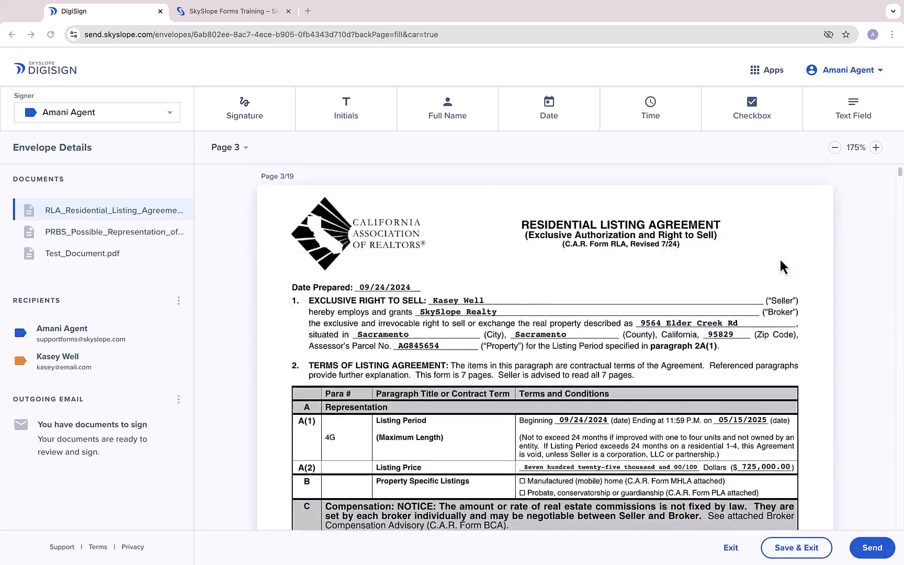
{"action": "scroll", "coordinate": [782, 267], "scroll_direction": "down", "scroll_amount": 12}
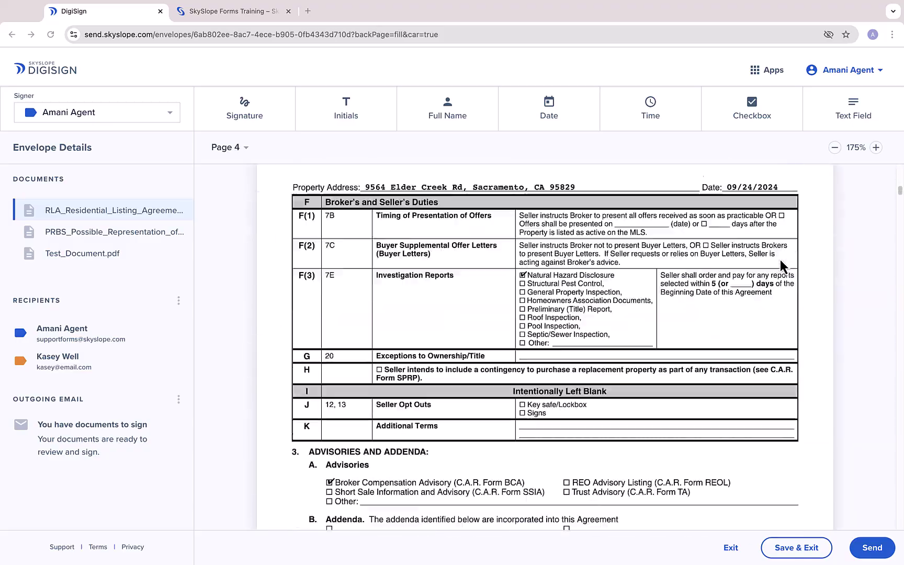
{"action": "scroll", "coordinate": [780, 266], "scroll_direction": "down", "scroll_amount": 14}
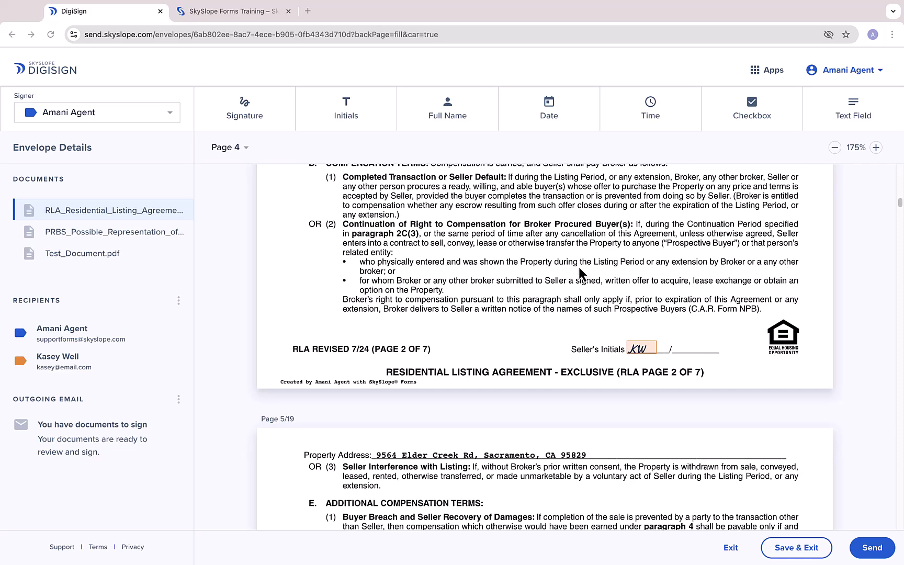
Open Test_Document.pdf and place a signature and date field in the Agent row
{"action": "left_click", "coordinate": [80, 257]}
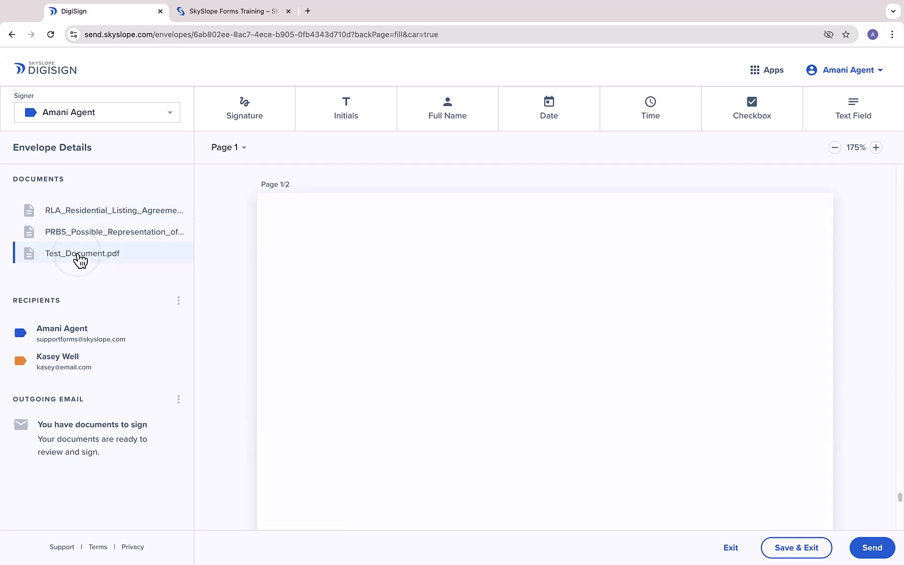
{"action": "scroll", "coordinate": [729, 266], "scroll_direction": "down", "scroll_amount": 2}
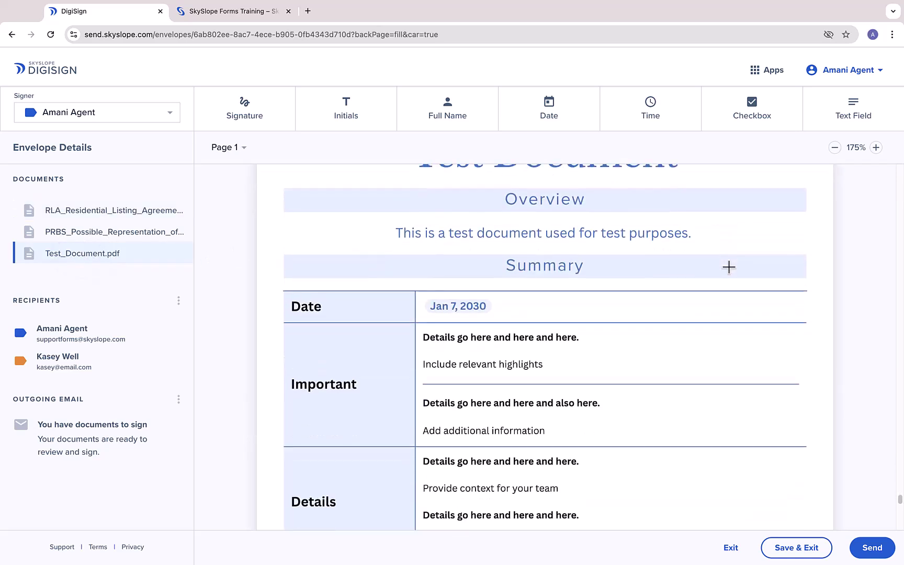
{"action": "scroll", "coordinate": [729, 267], "scroll_direction": "down", "scroll_amount": 20}
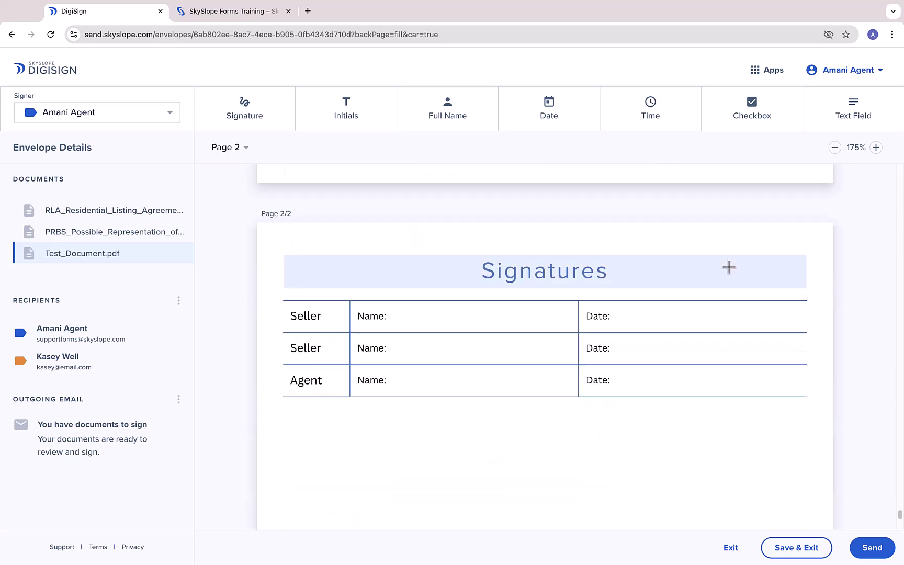
{"action": "left_click", "coordinate": [256, 113]}
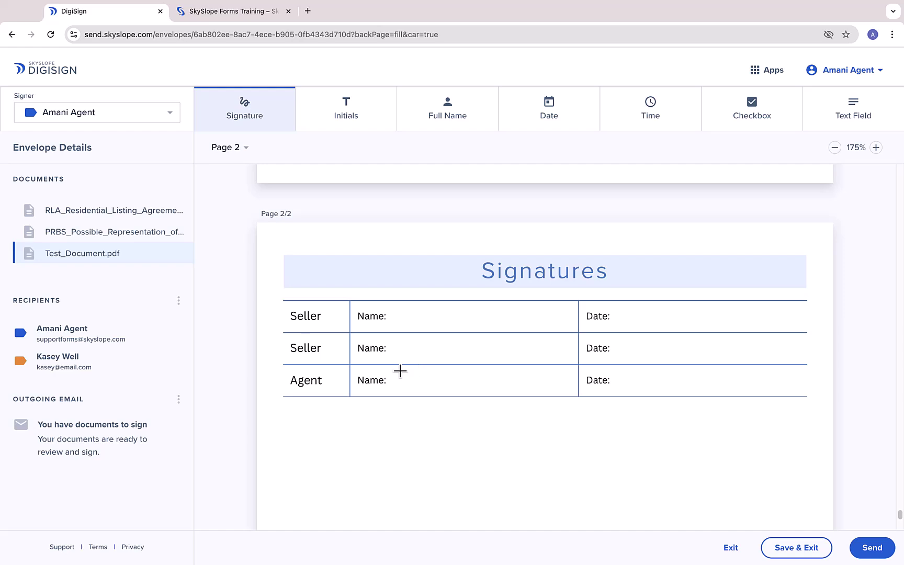
{"action": "mouse_move", "coordinate": [400, 371]}
{"action": "left_mouse_down"}
{"action": "mouse_move", "coordinate": [481, 390]}
{"action": "mouse_move", "coordinate": [629, 385]}
{"action": "left_mouse_up"}
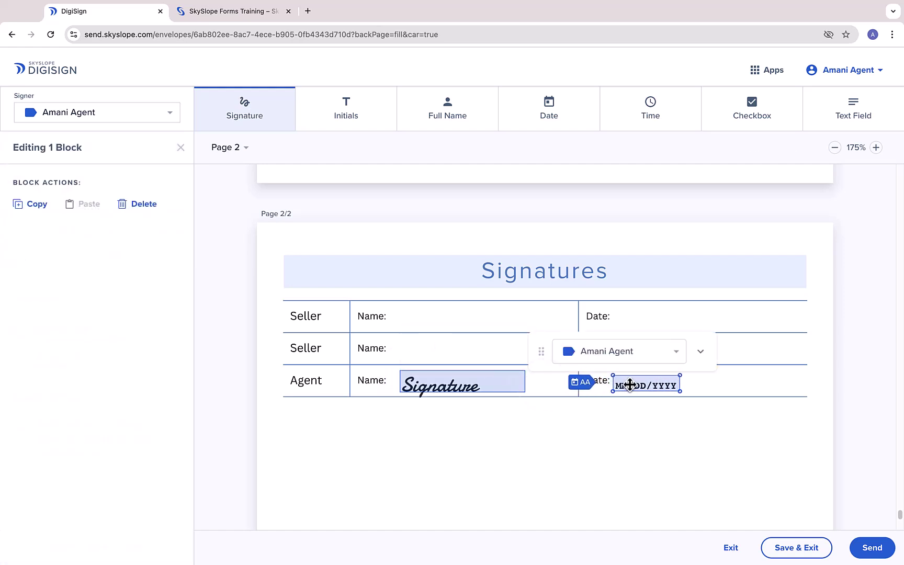
Add a signature field in the first Seller row and assign it to the seller recipient
{"action": "mouse_move", "coordinate": [425, 314]}
{"action": "left_mouse_down"}
{"action": "mouse_move", "coordinate": [435, 308]}
{"action": "mouse_move", "coordinate": [427, 325]}
{"action": "left_mouse_up"}
{"action": "left_click_drag", "start_coordinate": [560, 301], "coordinate": [639, 314]}
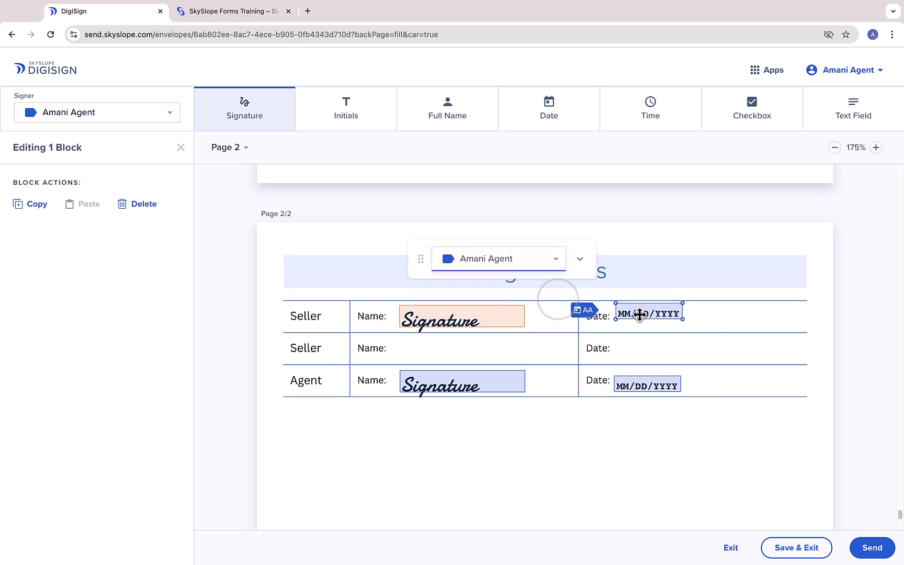
{"action": "left_click", "coordinate": [539, 260]}
{"action": "left_click", "coordinate": [515, 281]}
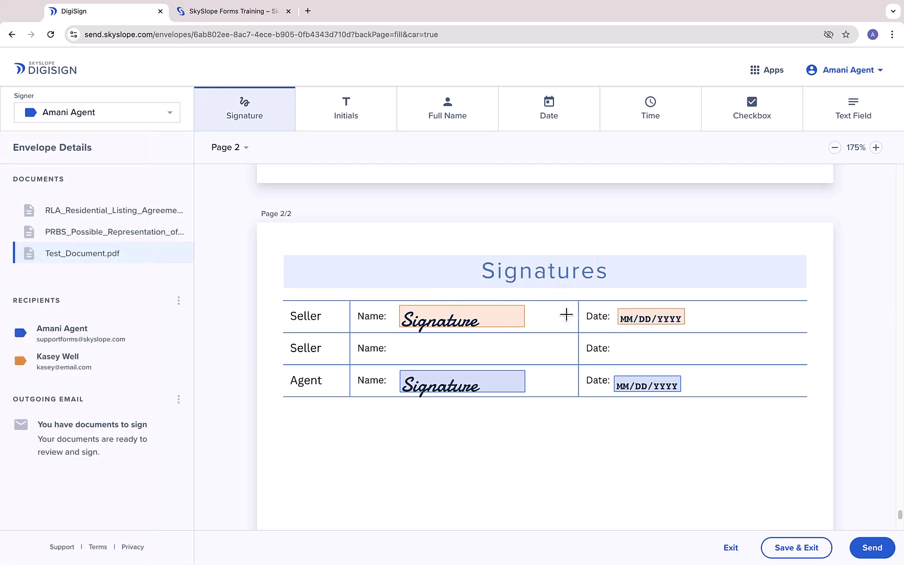
Write the email with subject 'Please sign ASAP' and body 'Call if you have questions', rewritten in a Friendly tone
{"action": "left_click", "coordinate": [873, 546]}
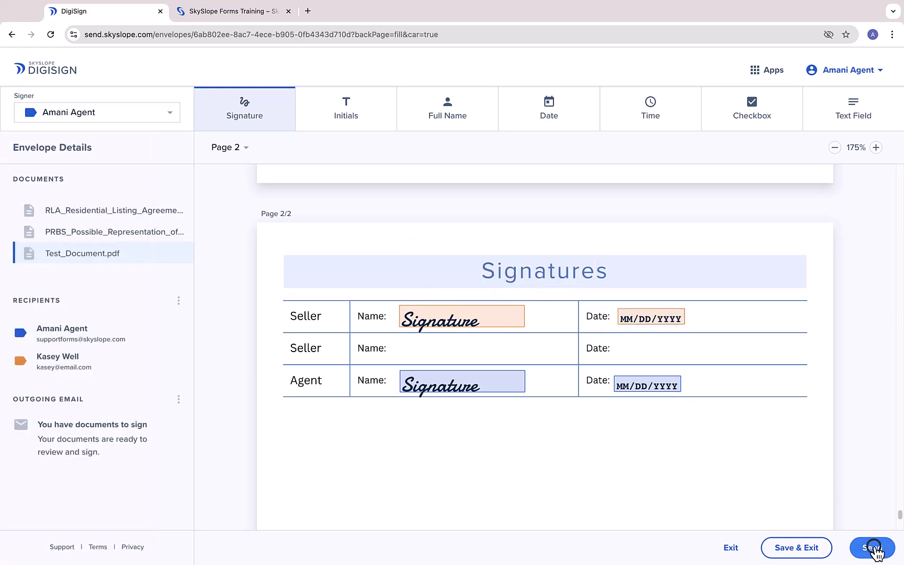
{"action": "left_click", "coordinate": [411, 195]}
{"action": "key", "text": "super+a"}
{"action": "type", "text": "Please sign"}
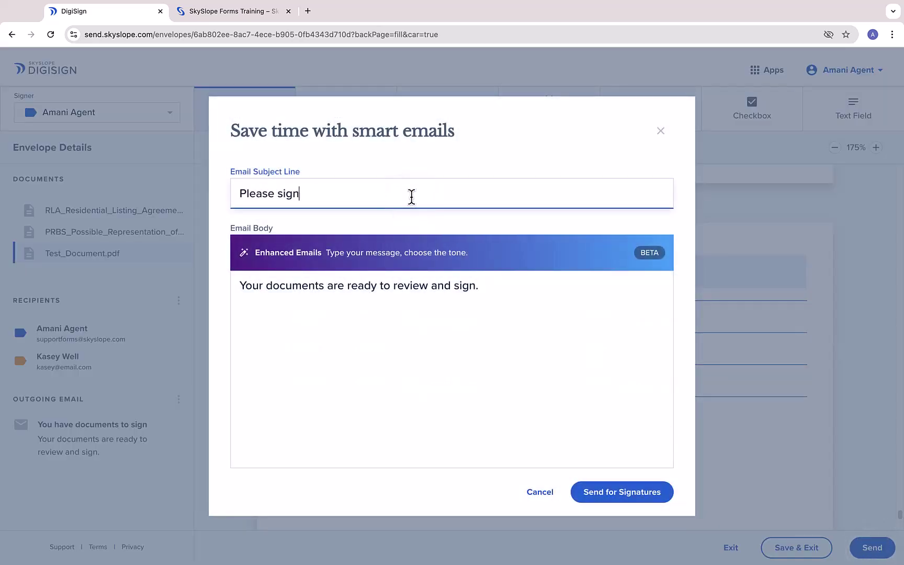
{"action": "type", "text": " ASAP"}
{"action": "key", "text": "Tab"}
{"action": "key", "text": "super+a"}
{"action": "type", "text": "Call if you h"}
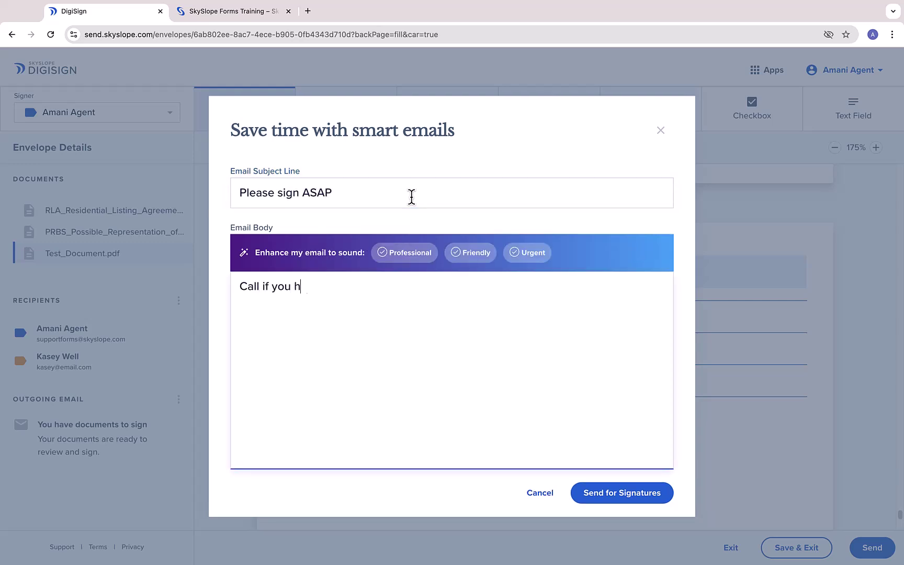
{"action": "type", "text": "ave questions"}
{"action": "left_click", "coordinate": [478, 261]}
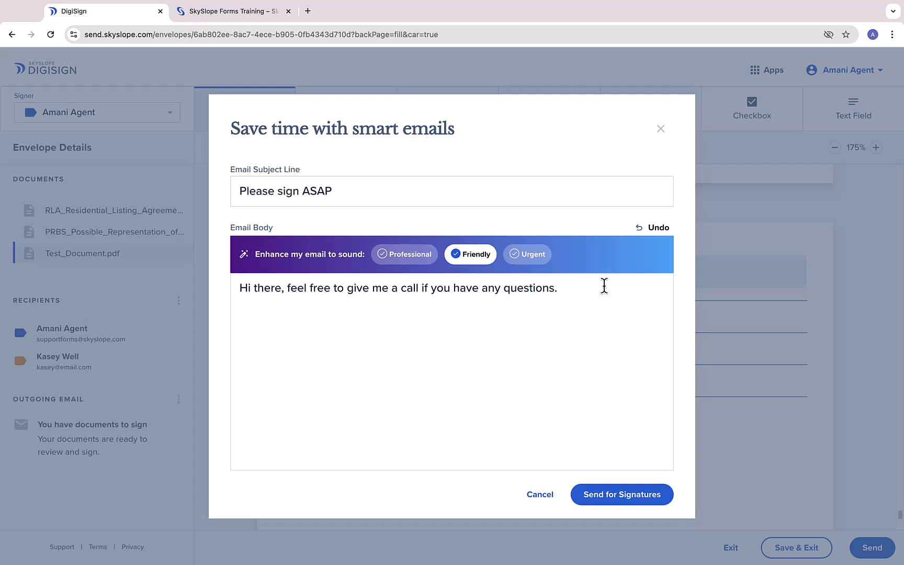
Send the envelope for signatures, choose to sign now, and accept the e-signature terms
{"action": "left_click", "coordinate": [628, 501]}
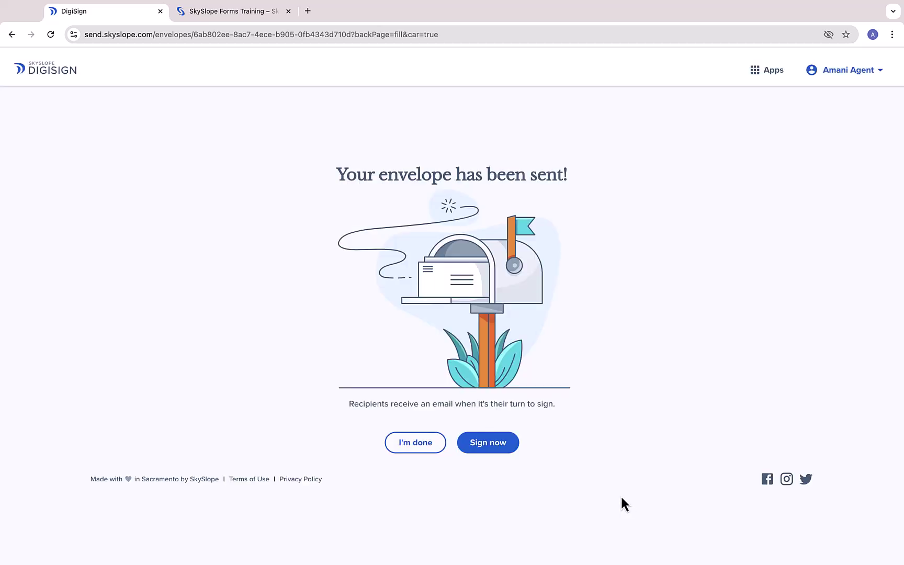
{"action": "left_click", "coordinate": [487, 446]}
{"action": "left_click", "coordinate": [452, 340]}
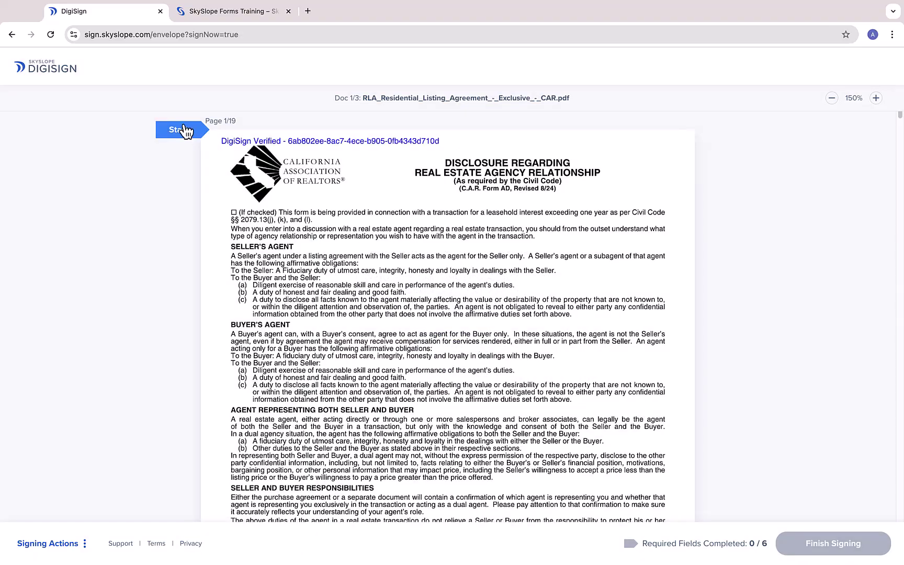
Adopt the agent's signature and fill in each required signing field
{"action": "left_click", "coordinate": [183, 129]}
{"action": "left_click", "coordinate": [262, 314]}
{"action": "left_click", "coordinate": [450, 508]}
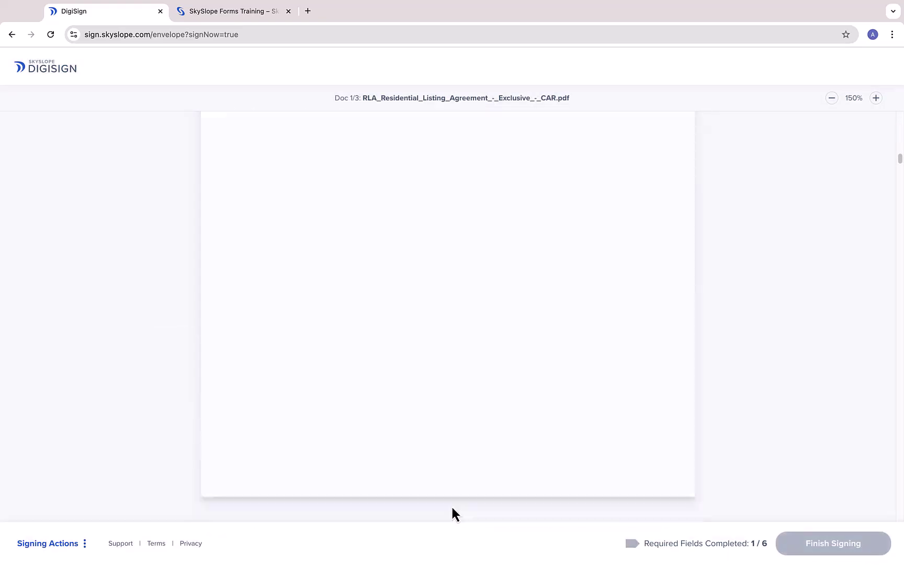
{"action": "left_click", "coordinate": [363, 332]}
{"action": "left_click", "coordinate": [363, 322]}
{"action": "left_click", "coordinate": [363, 322]}
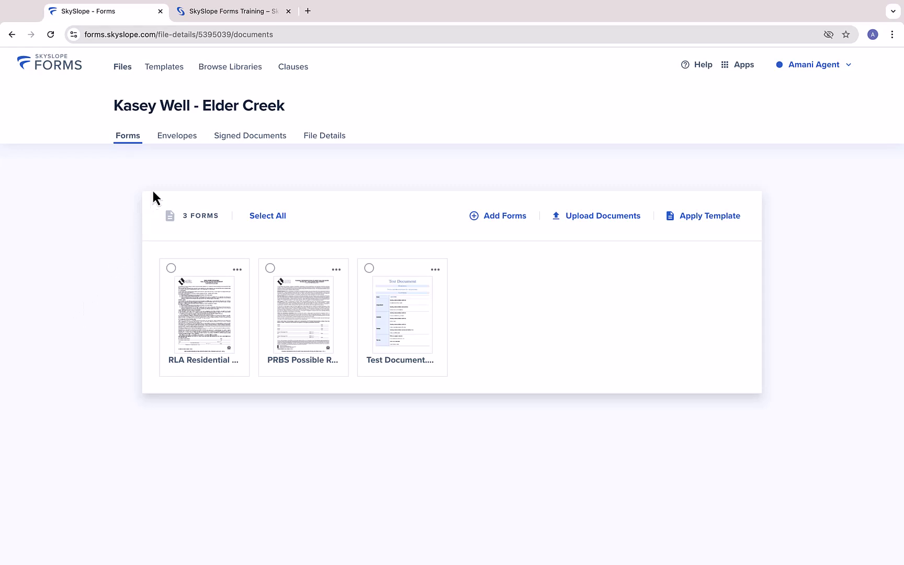
View the file's Envelopes tab showing the envelope Signed by 1 of 2, then open Apps
{"action": "left_click", "coordinate": [178, 138]}
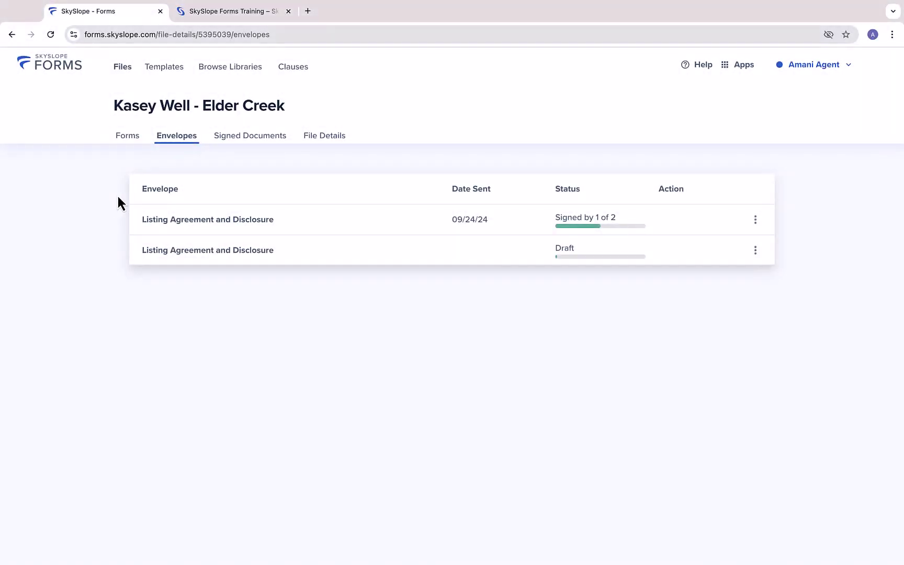
{"action": "left_click", "coordinate": [730, 65]}
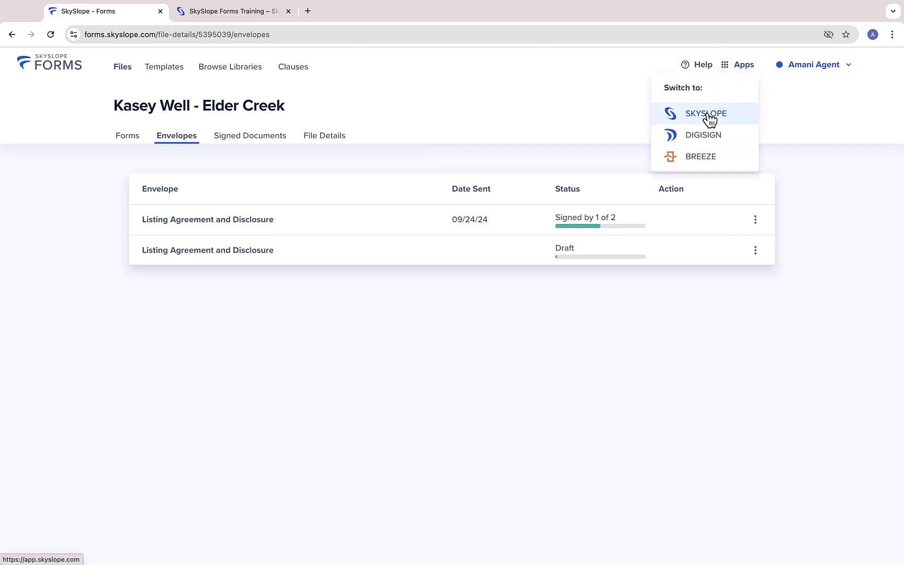
Switch to the SkySlope Suite dashboard and create a new Listing
{"action": "left_click", "coordinate": [707, 116]}
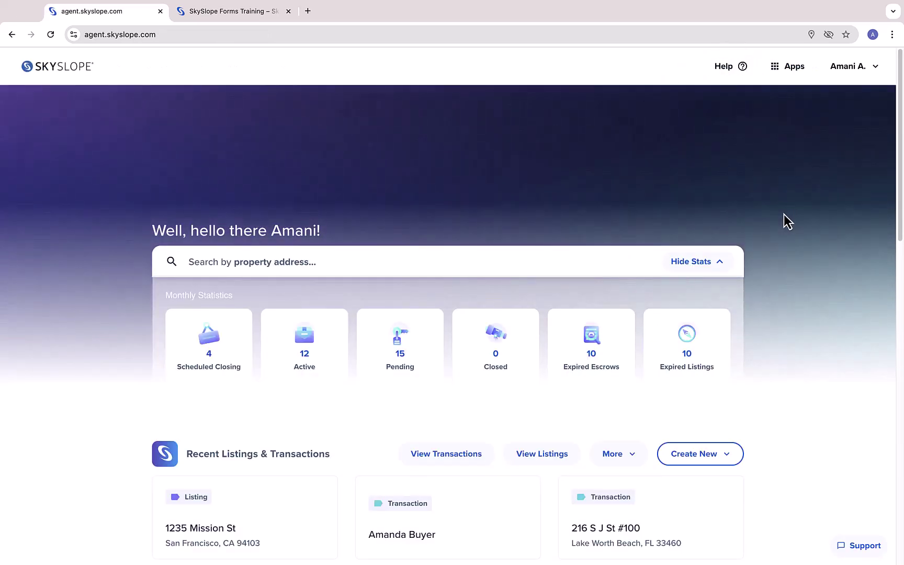
{"action": "scroll", "coordinate": [784, 220], "scroll_direction": "down", "scroll_amount": 5}
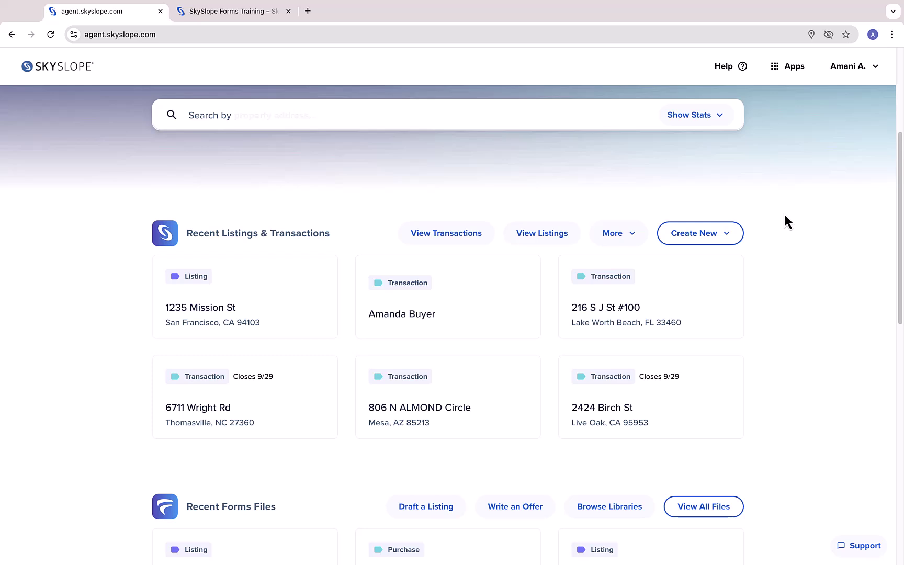
{"action": "left_click", "coordinate": [704, 233]}
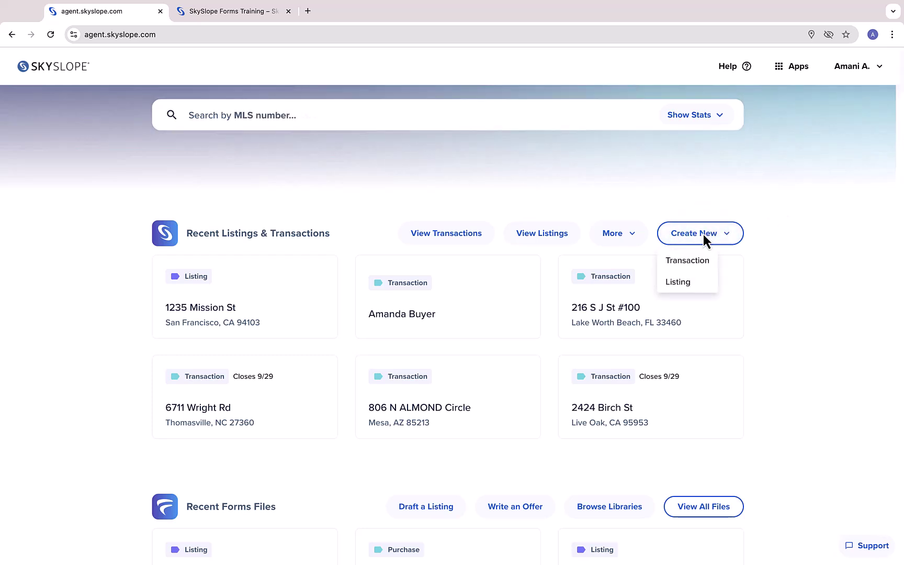
{"action": "left_click", "coordinate": [677, 283]}
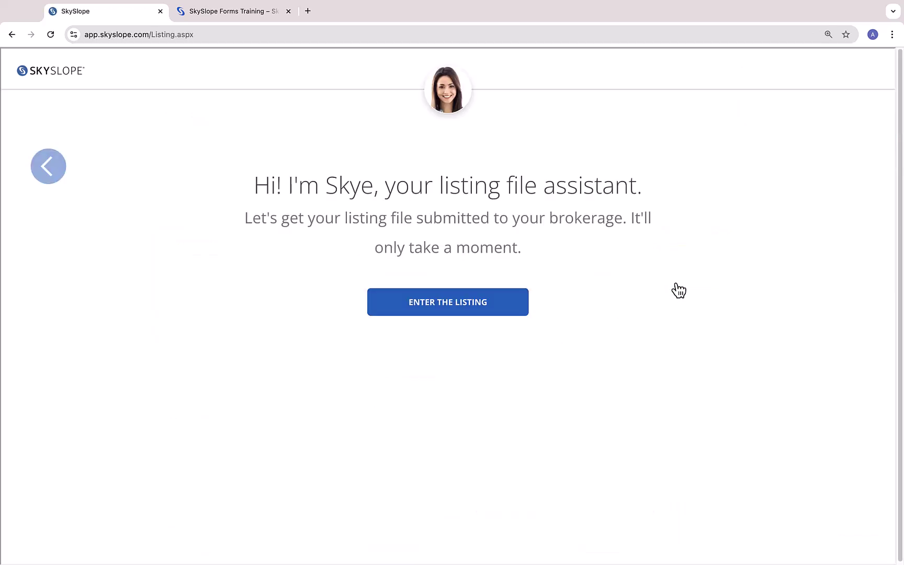
Enter the listing by importing the Elder Creek forms file, then advance to the next question
{"action": "left_click", "coordinate": [477, 310]}
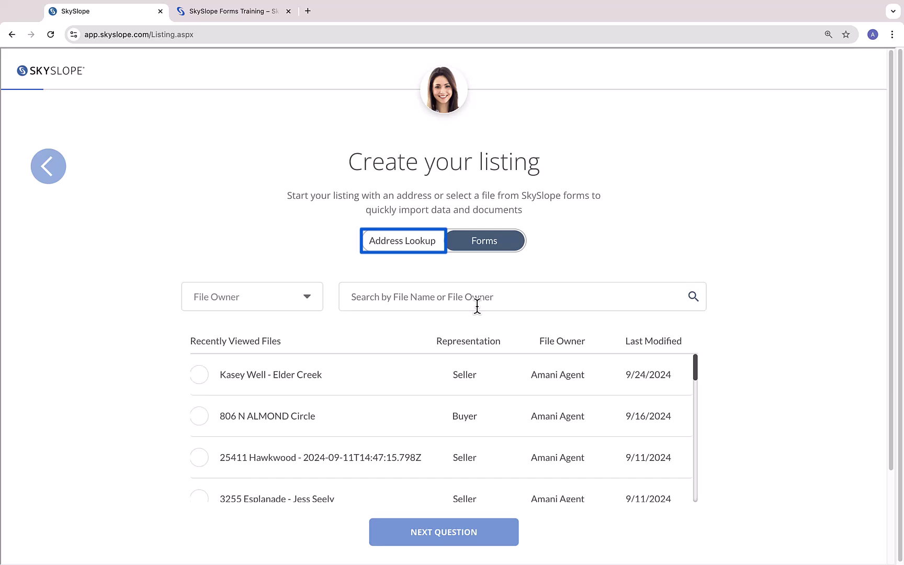
{"action": "left_click", "coordinate": [199, 375]}
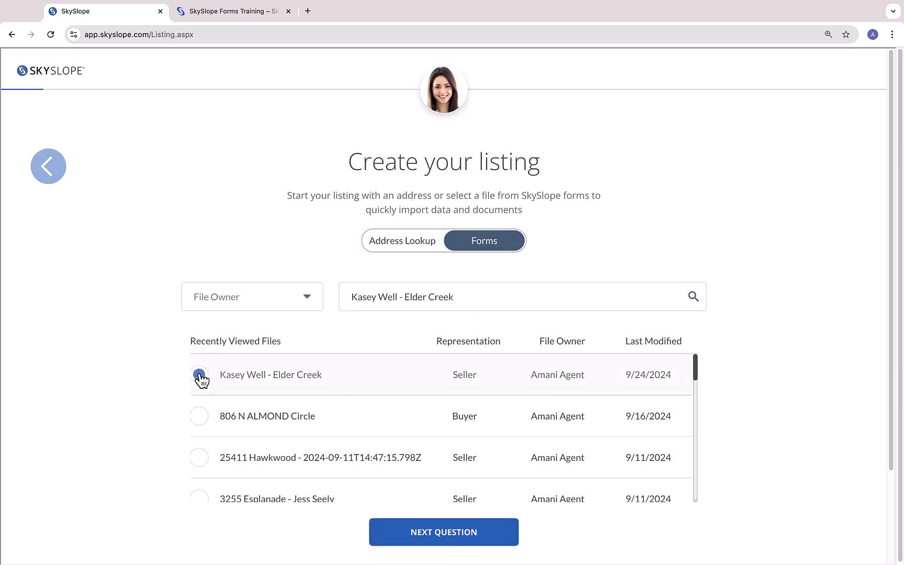
{"action": "left_click", "coordinate": [424, 533]}
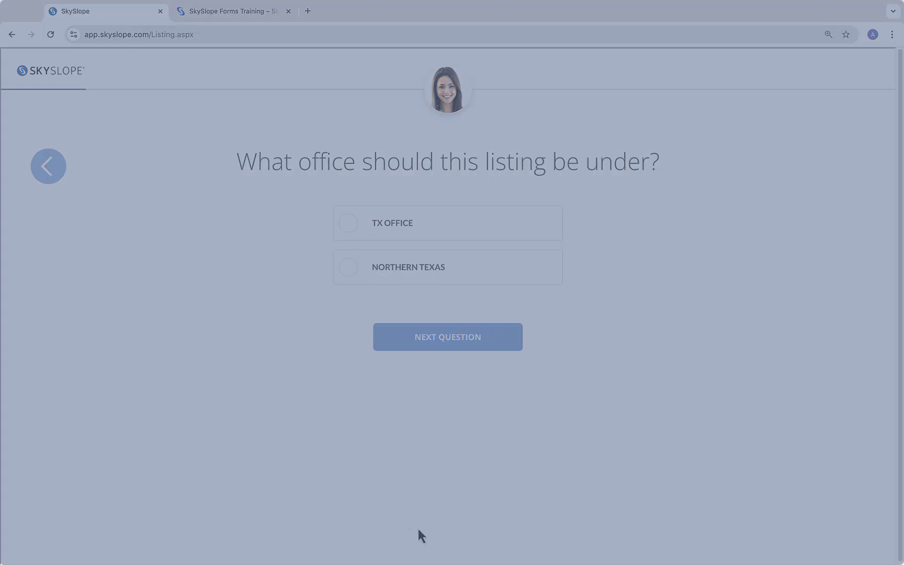